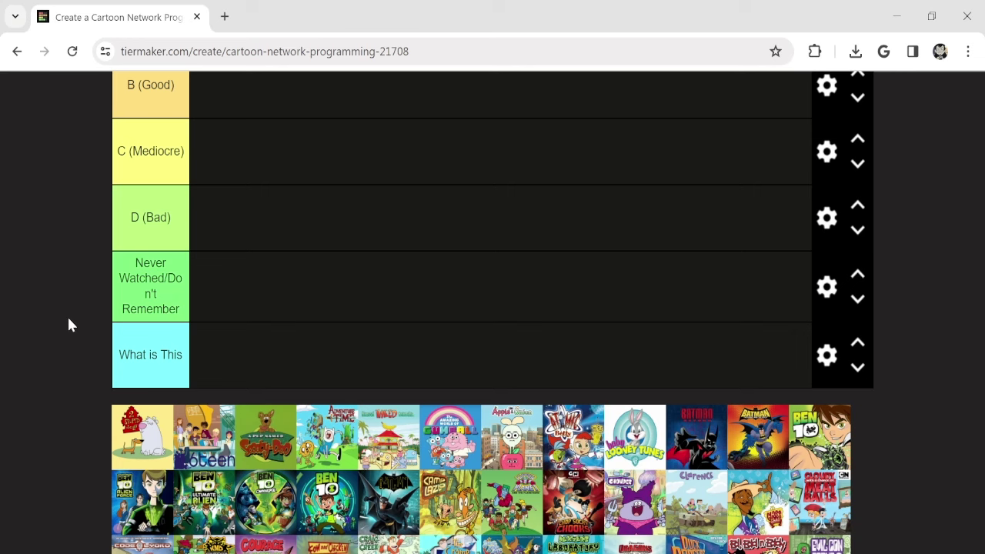
Rank Gumball in S, 6teen in Never Watched and Scooby-Doo in C.
scroll(69, 219, "up", 8)
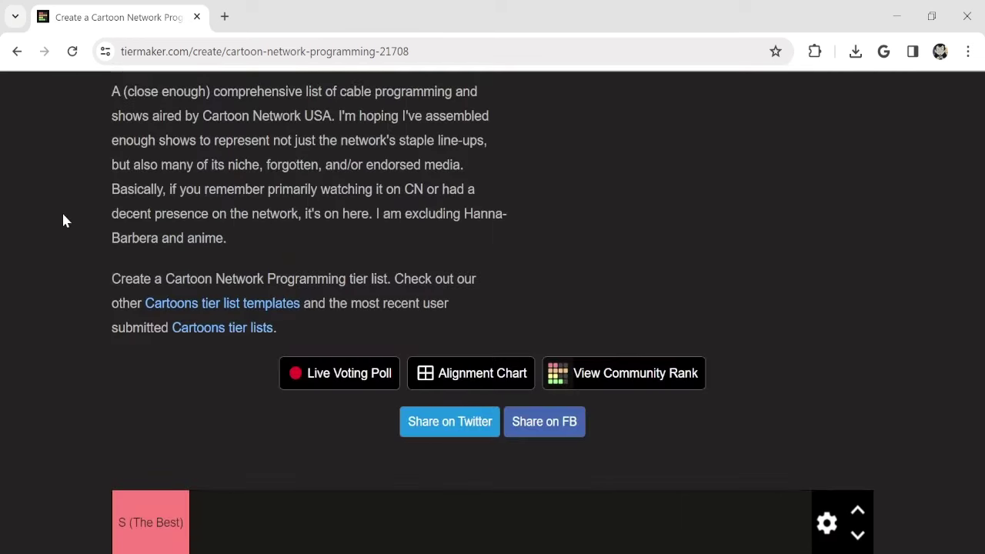
scroll(75, 239, "down", 3)
scroll(62, 185, "up", 5)
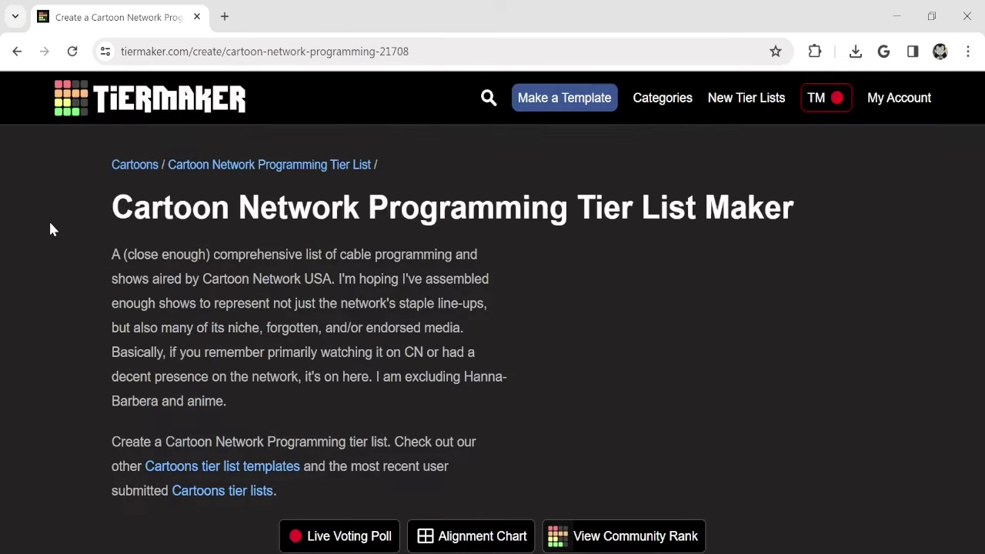
scroll(51, 228, "down", 3)
scroll(51, 231, "down", 6)
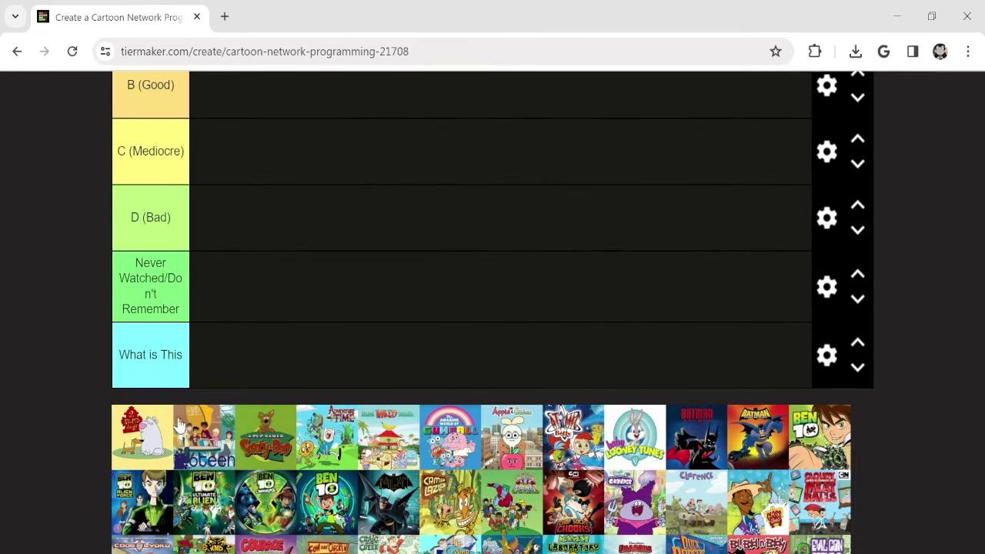
left_click_drag(143, 433, 224, 186)
scroll(150, 400, "up", 2)
scroll(31, 243, "down", 5)
scroll(46, 277, "up", 3)
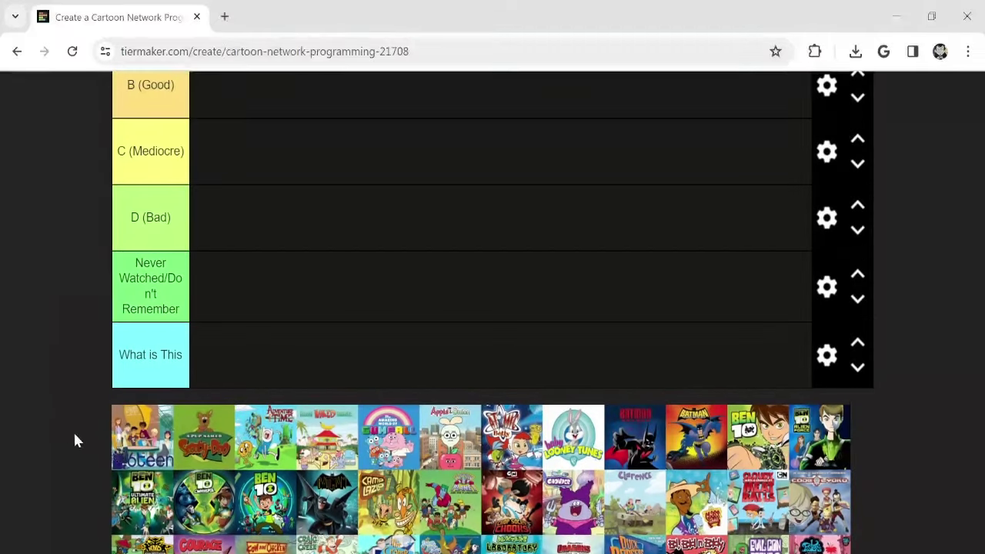
left_click_drag(123, 454, 206, 285)
left_click_drag(145, 447, 221, 160)
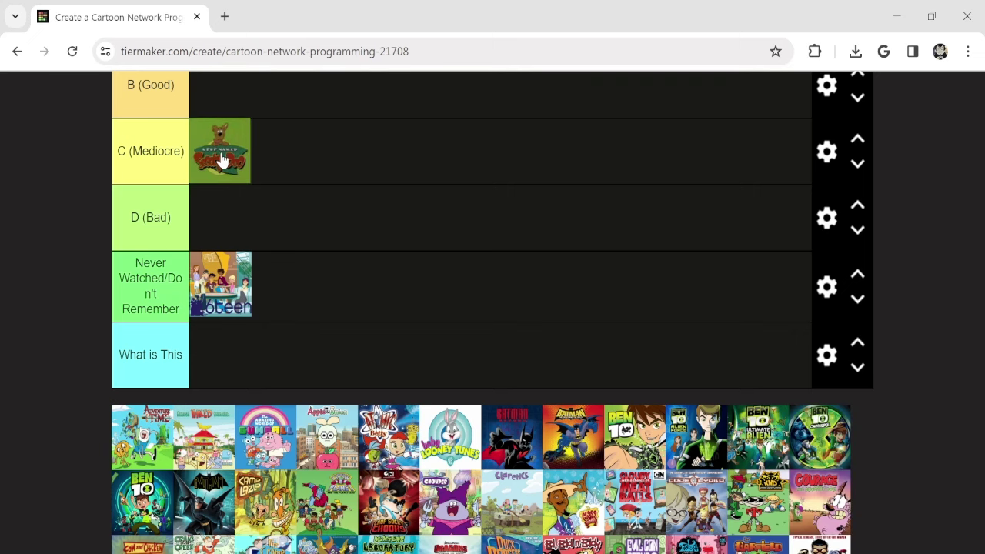
Place Adventure Time in A and put the next unranked show into D (Bad).
scroll(48, 479, "up", 2)
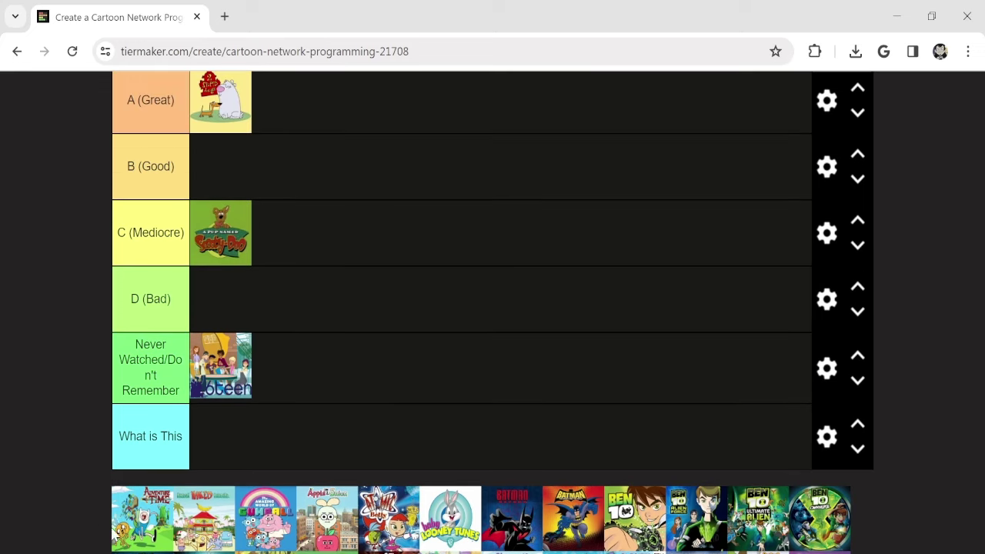
left_click_drag(135, 538, 285, 262)
scroll(54, 223, "up", 2)
scroll(70, 323, "down", 3)
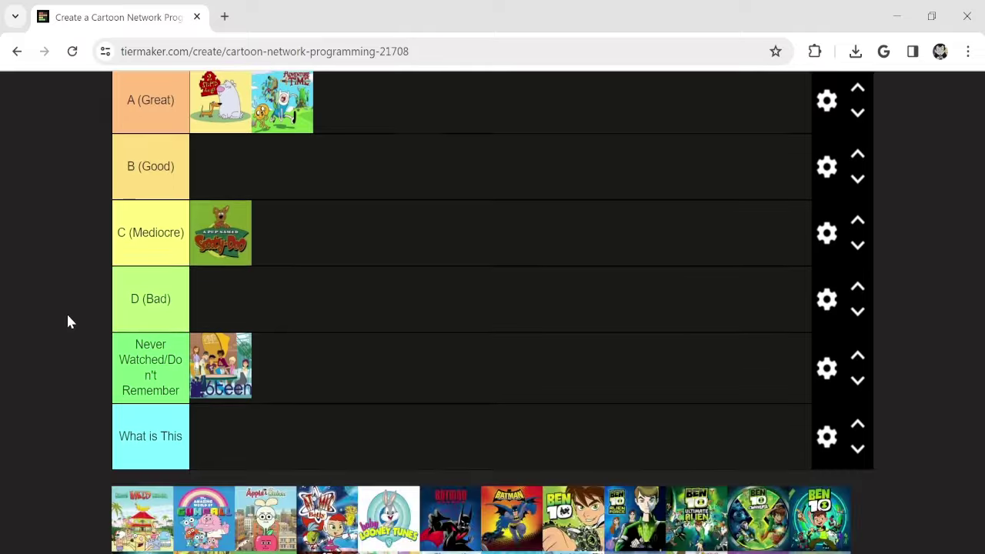
scroll(108, 453, "down", 1)
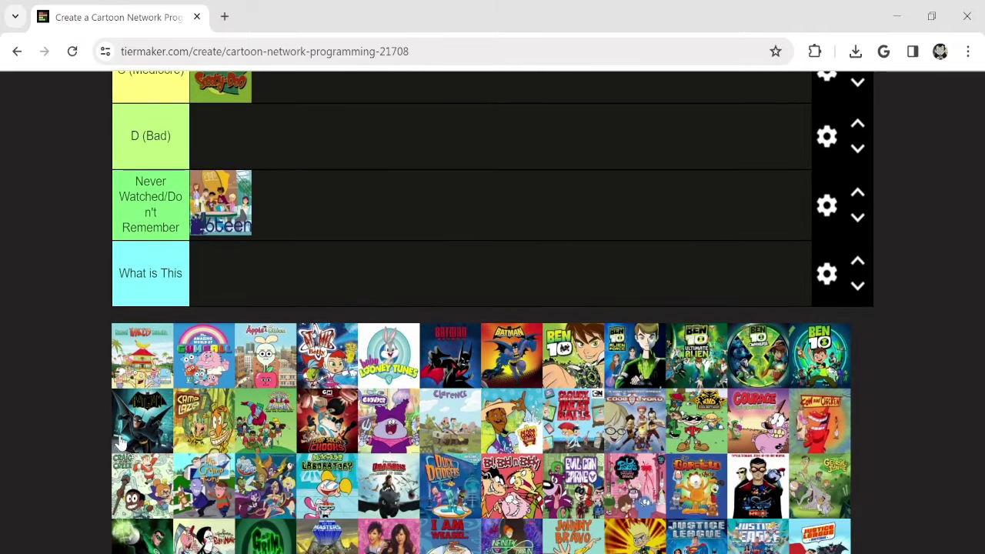
scroll(26, 418, "up", 1)
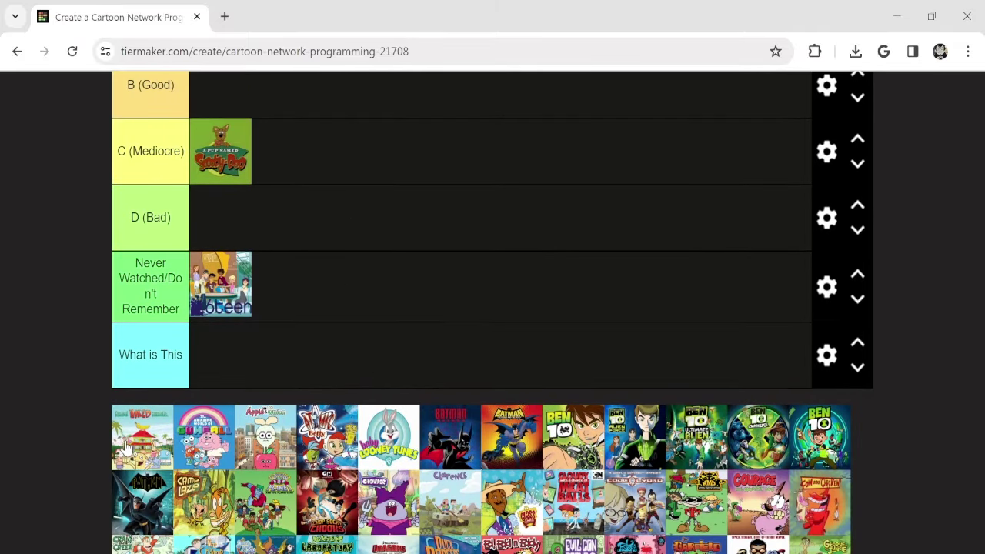
left_click_drag(123, 450, 223, 220)
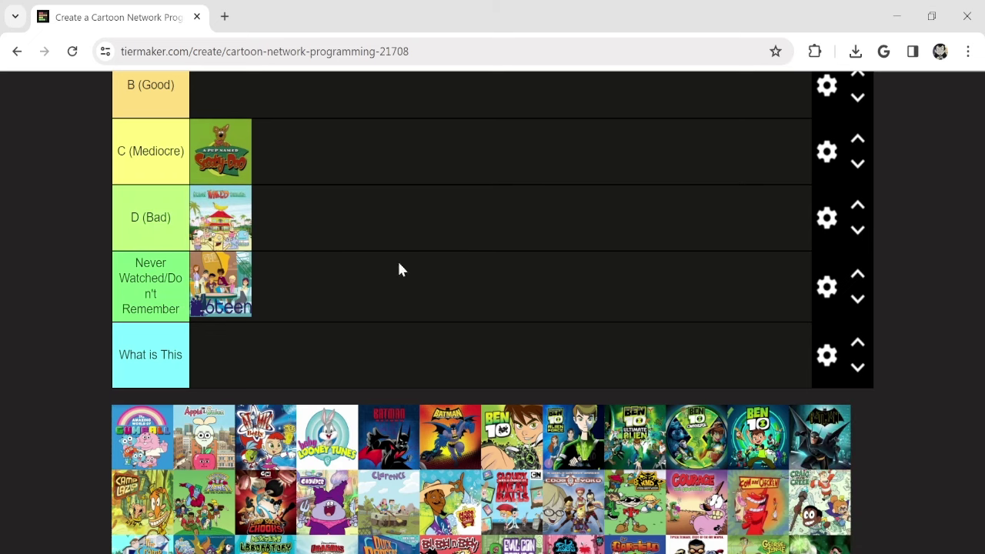
left_click_drag(150, 454, 212, 197)
Sort the next pool shows into tiers, adding Baby Looney Tunes to C.
scroll(110, 384, "up", 3)
scroll(111, 246, "down", 3)
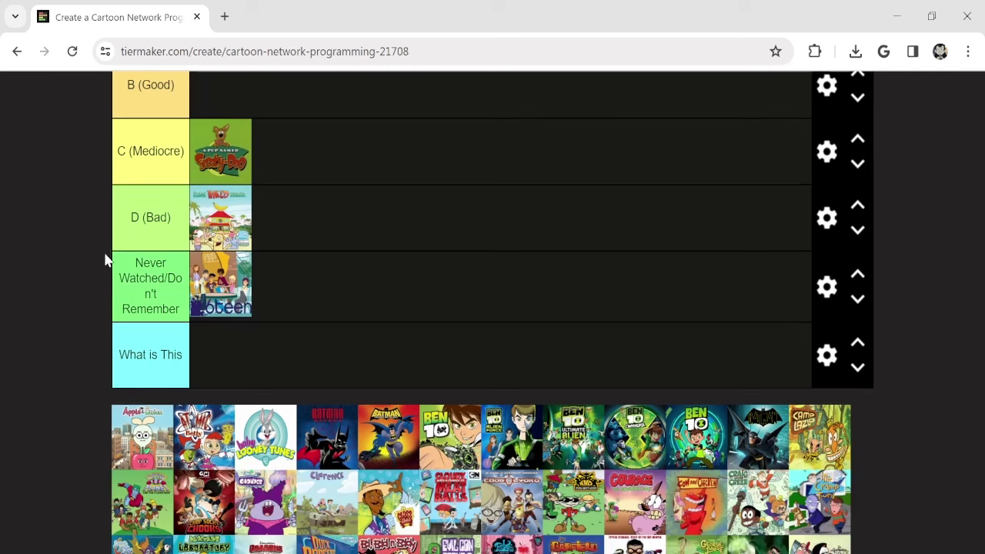
scroll(131, 458, "up", 2)
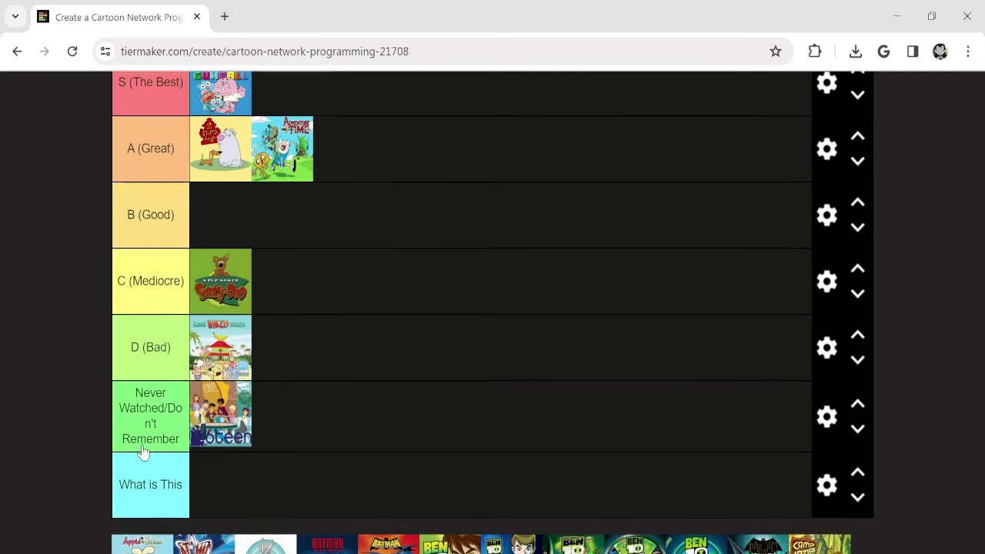
scroll(149, 451, "down", 1)
left_click_drag(135, 530, 294, 231)
scroll(130, 431, "down", 1)
left_click_drag(127, 446, 300, 285)
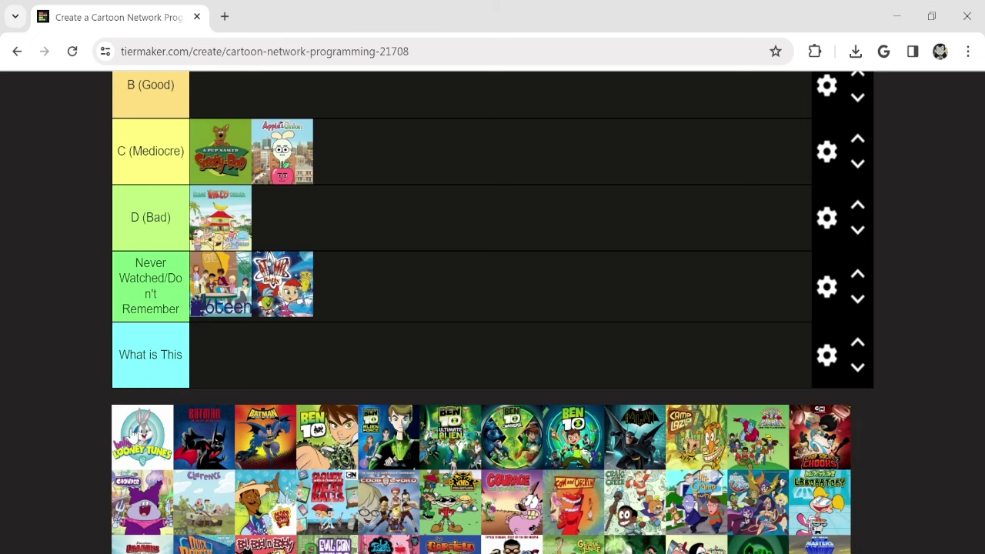
left_click_drag(131, 434, 387, 146)
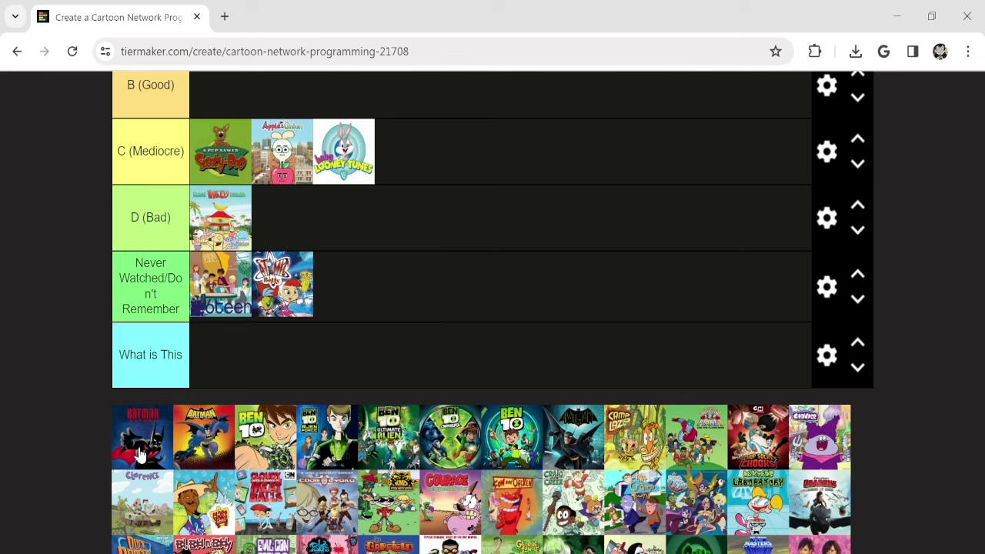
Move both Batman shows, The Batman and every Ben 10 series into Never Watched.
left_click_drag(139, 454, 418, 294)
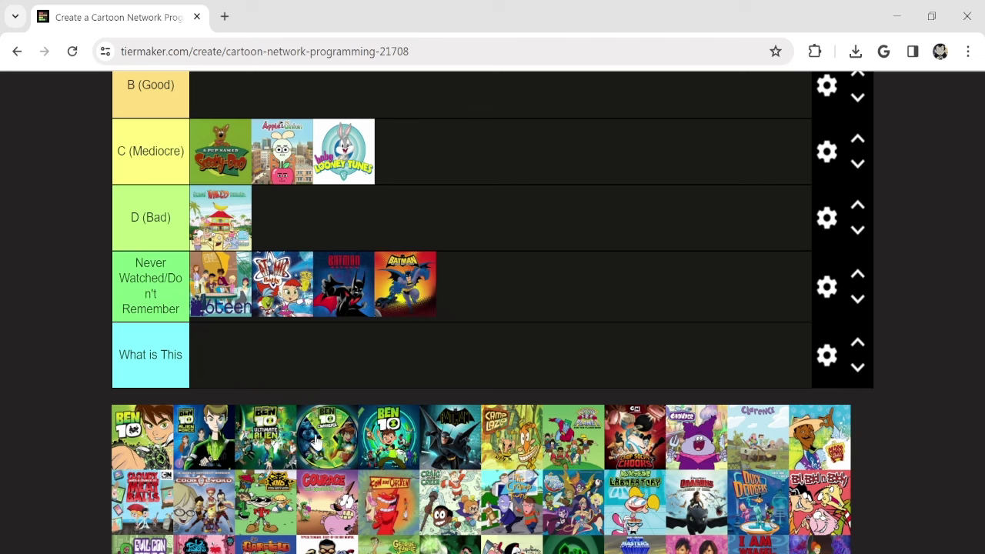
left_click_drag(146, 450, 453, 302)
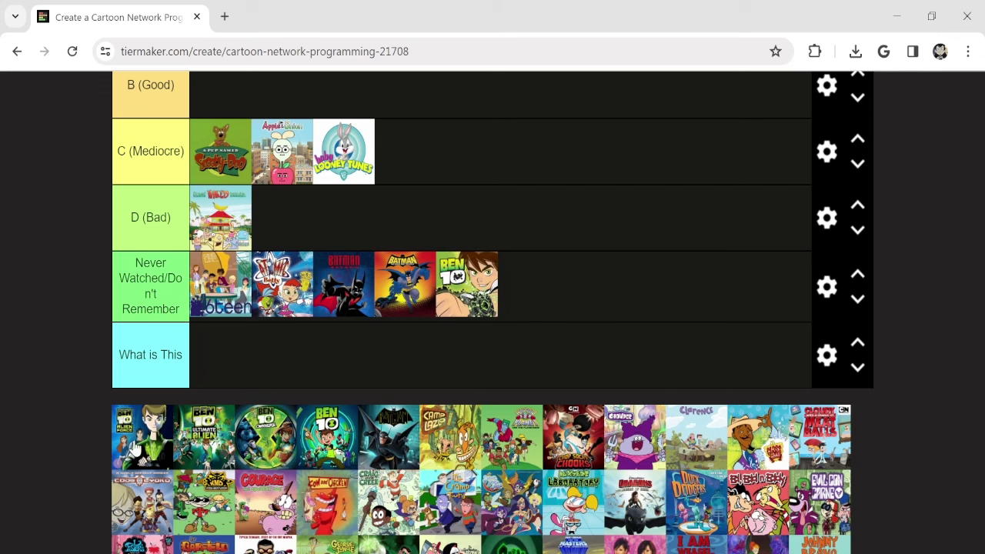
left_click_drag(154, 445, 528, 284)
left_click_drag(150, 435, 633, 297)
left_click_drag(123, 458, 666, 286)
left_click_drag(157, 431, 561, 323)
left_click_drag(119, 457, 815, 308)
left_click_drag(123, 453, 147, 251)
Rank the next pool show and add Chop Socky Chooks to Never Watched.
scroll(80, 421, "up", 2)
scroll(117, 316, "down", 2)
scroll(117, 316, "down", 1)
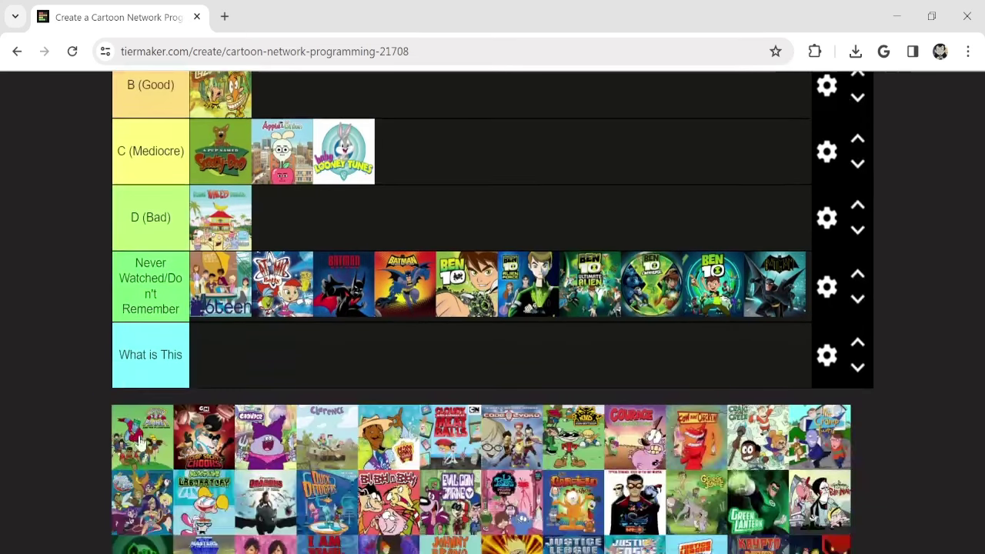
left_click_drag(138, 462, 349, 333)
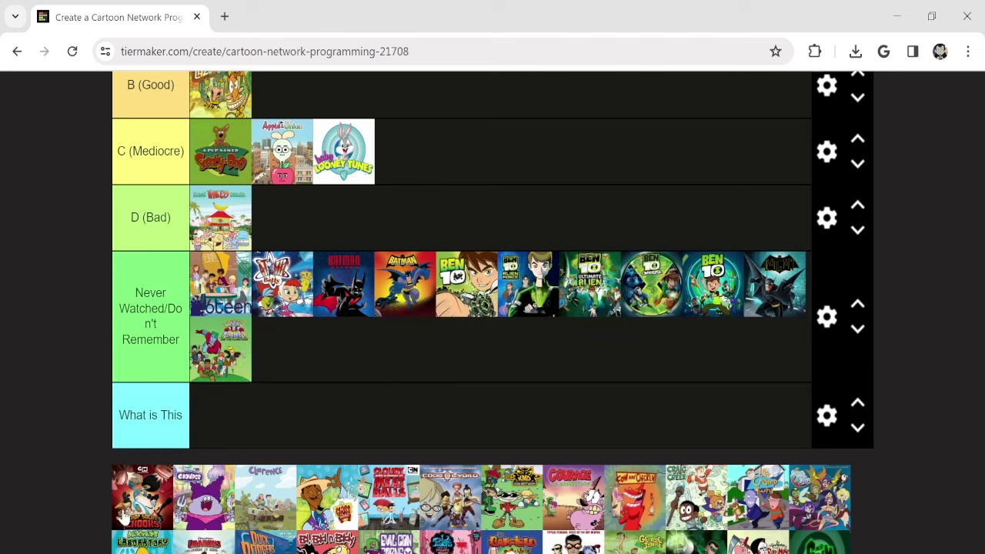
left_click_drag(137, 520, 293, 365)
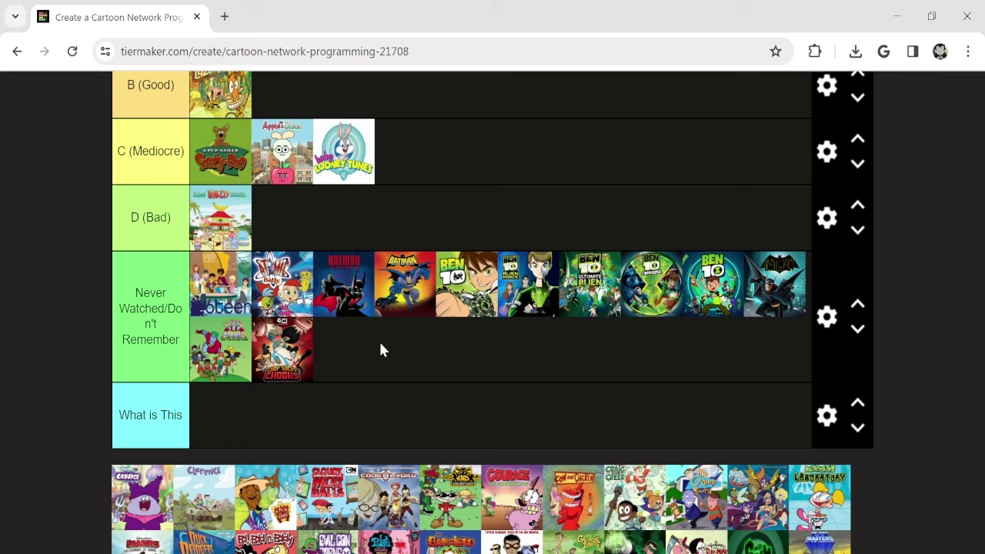
Place Clarence and Courage into the S tier alongside Gumball.
scroll(31, 454, "down", 2)
scroll(48, 462, "up", 2)
left_click_drag(127, 498, 369, 192)
scroll(52, 381, "up", 2)
scroll(168, 293, "down", 5)
scroll(81, 339, "up", 2)
left_click_drag(170, 447, 385, 185)
scroll(123, 420, "up", 4)
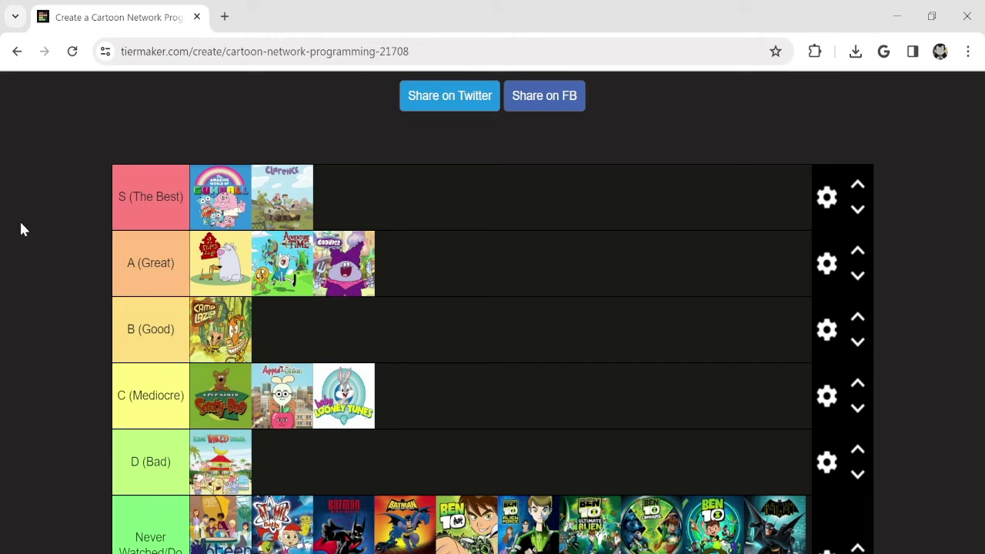
scroll(22, 239, "down", 4)
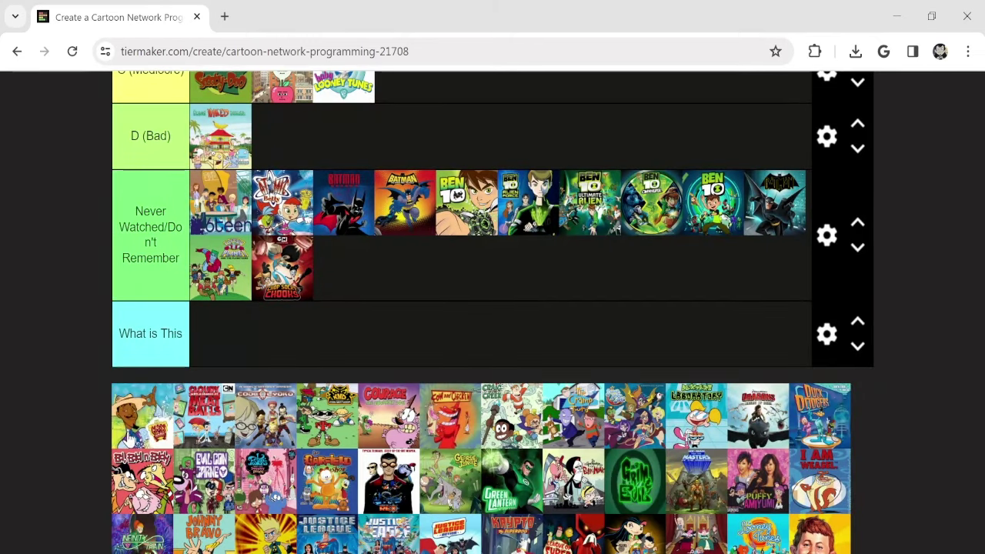
Send the cowboy show and Code Lyoko to Never Watched, and Cloudy with a Chance of Meatballs to D.
left_click_drag(143, 416, 343, 268)
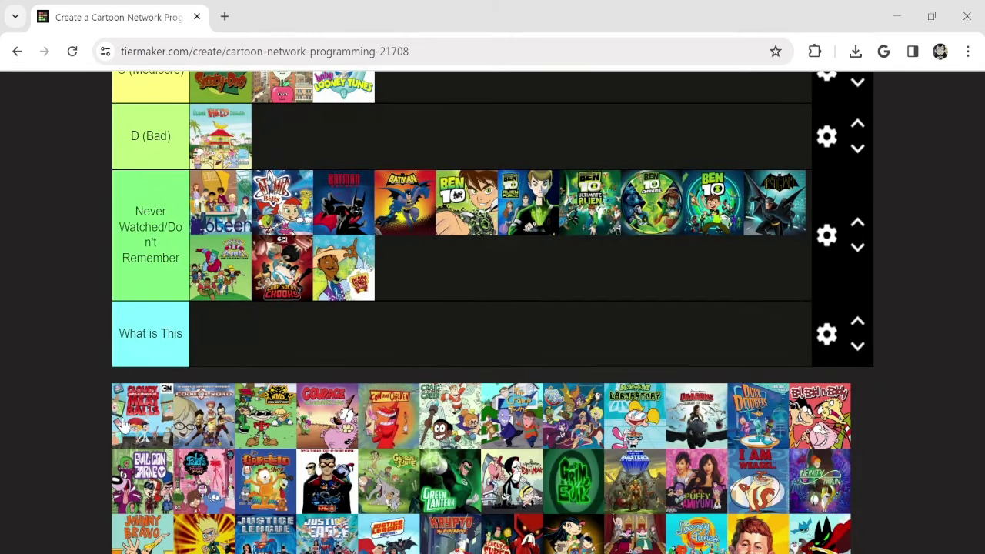
left_click_drag(134, 446, 282, 137)
left_click_drag(133, 438, 454, 265)
left_click_drag(142, 431, 416, 180)
Add Cow and Chicken and another show to the B tier.
scroll(51, 389, "down", 4)
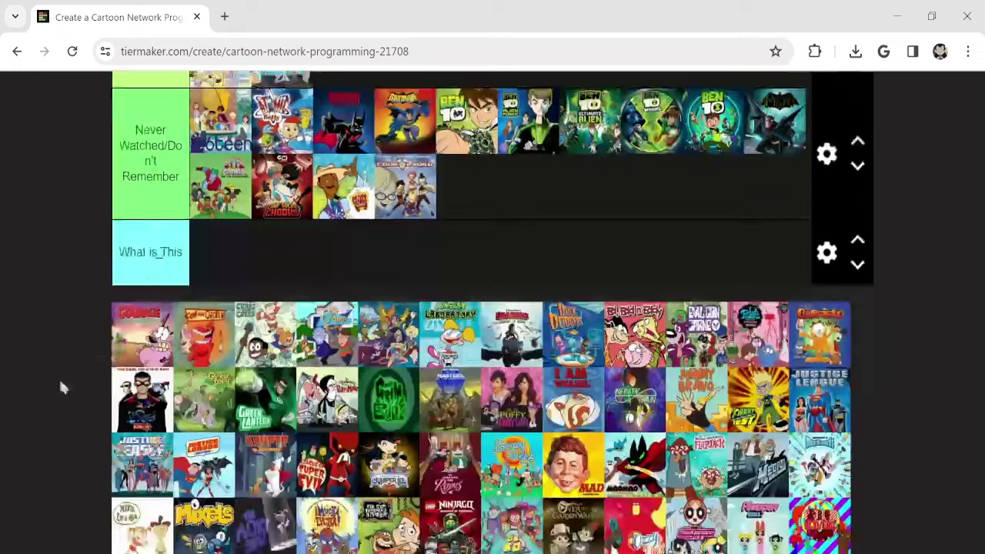
scroll(56, 411, "up", 2)
left_click_drag(123, 510, 342, 277)
scroll(77, 293, "down", 10)
scroll(101, 329, "up", 1)
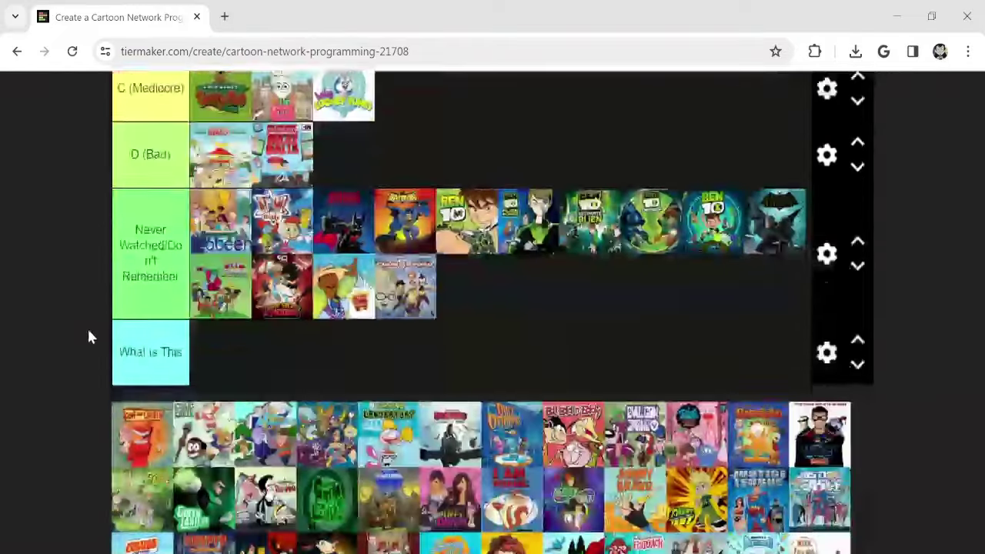
left_click_drag(132, 427, 308, 246)
scroll(4, 286, "down", 3)
scroll(20, 263, "up", 3)
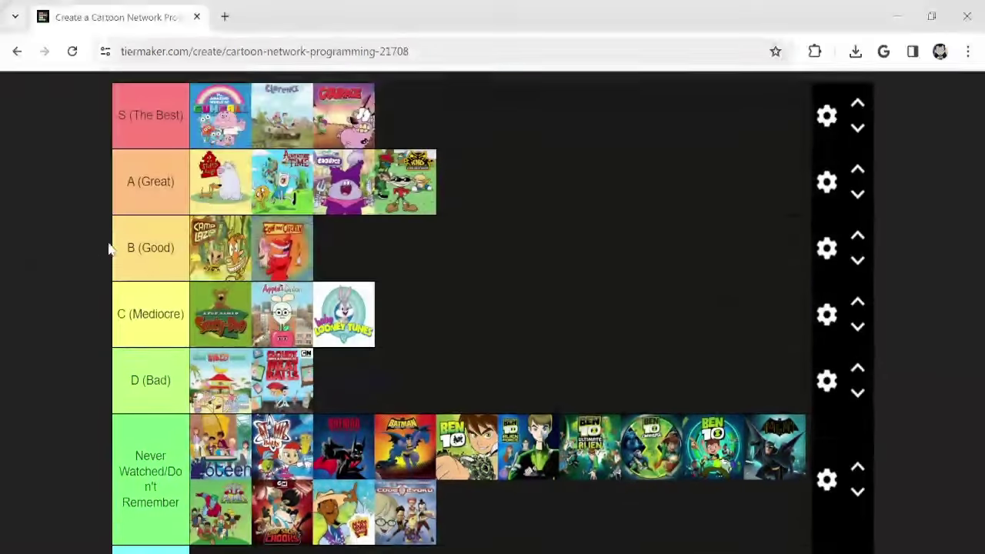
scroll(64, 264, "down", 4)
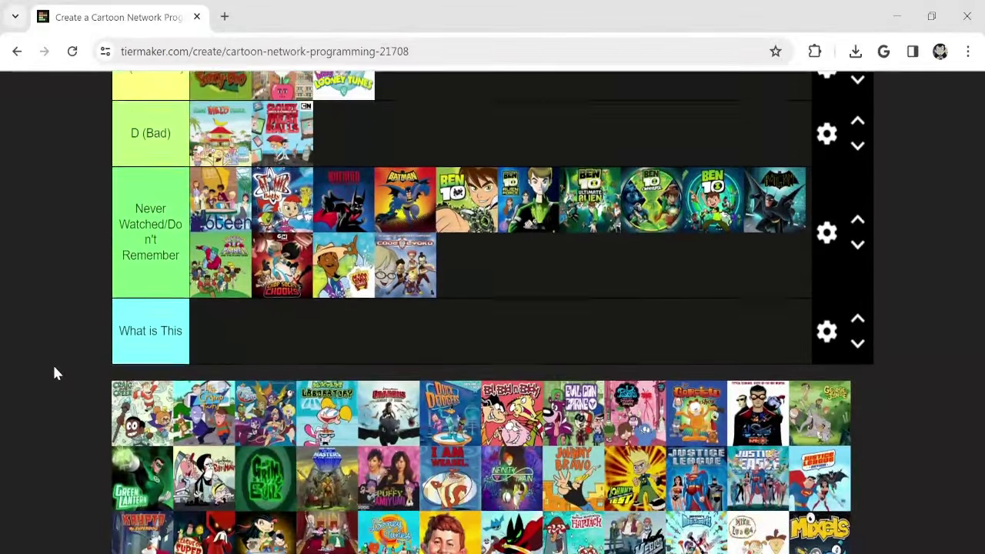
scroll(53, 374, "up", 3)
Rank the next four pool shows, including Dexter's Laboratory in S.
left_click_drag(124, 481, 344, 248)
scroll(71, 344, "down", 5)
scroll(69, 381, "up", 1)
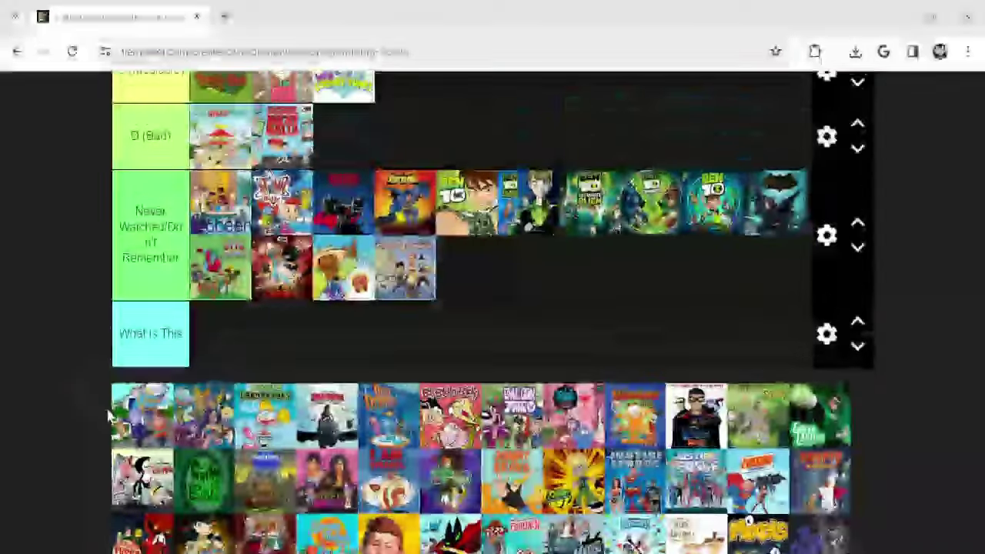
left_click_drag(128, 431, 197, 339)
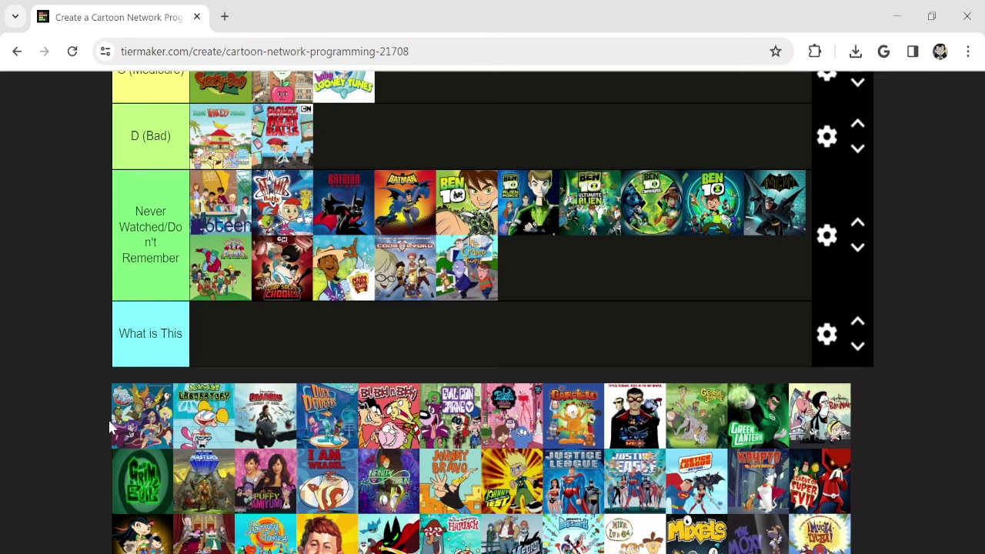
left_click_drag(128, 428, 406, 151)
scroll(517, 291, "up", 1)
scroll(0, 432, "down", 1)
scroll(88, 441, "up", 4)
left_click_drag(135, 493, 385, 198)
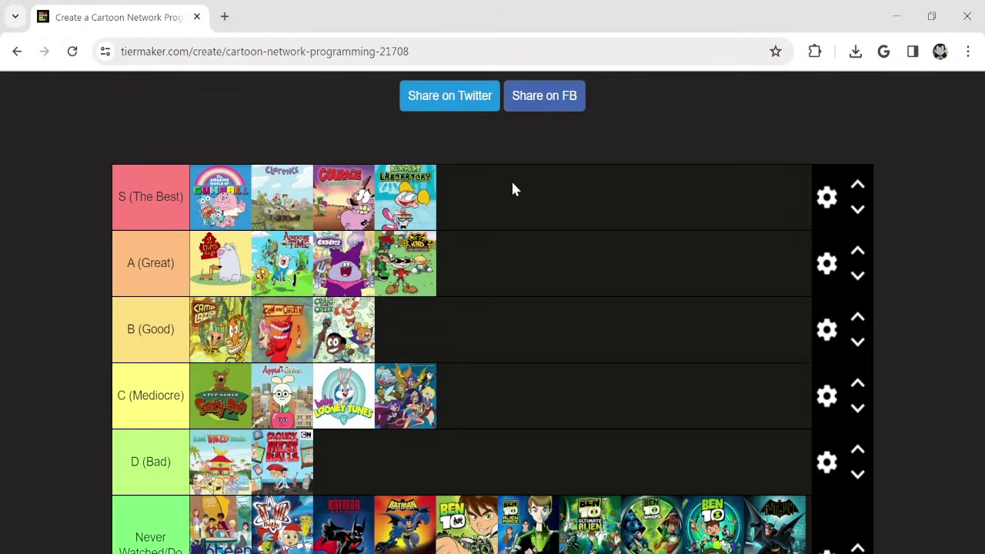
Send Dragons and Duck Dodgers to Never Watched and rank two more shows, including Ed Edd n Eddy.
scroll(330, 290, "down", 3)
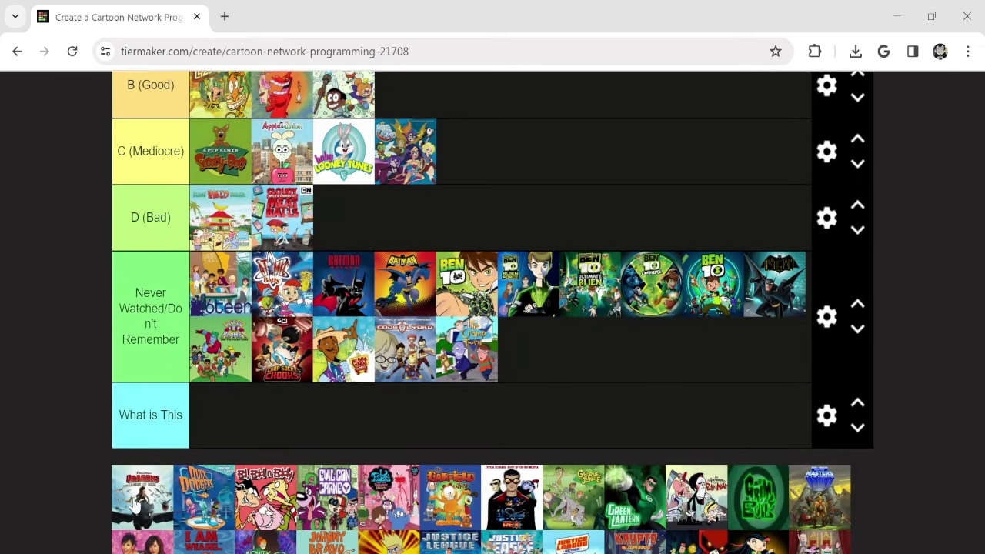
left_click_drag(123, 512, 570, 365)
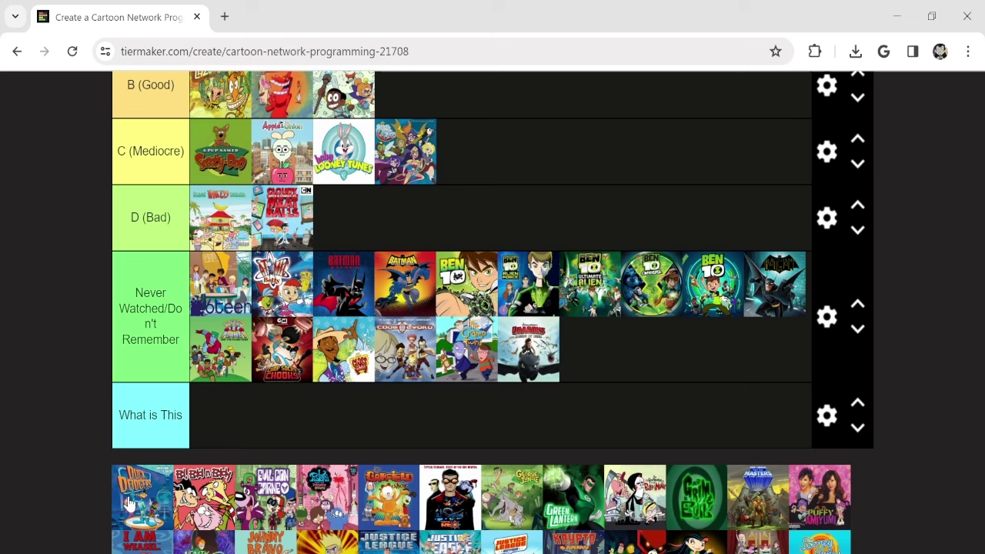
mouse_move(141, 499)
left_mouse_down()
mouse_move(590, 350)
mouse_move(587, 319)
left_mouse_up()
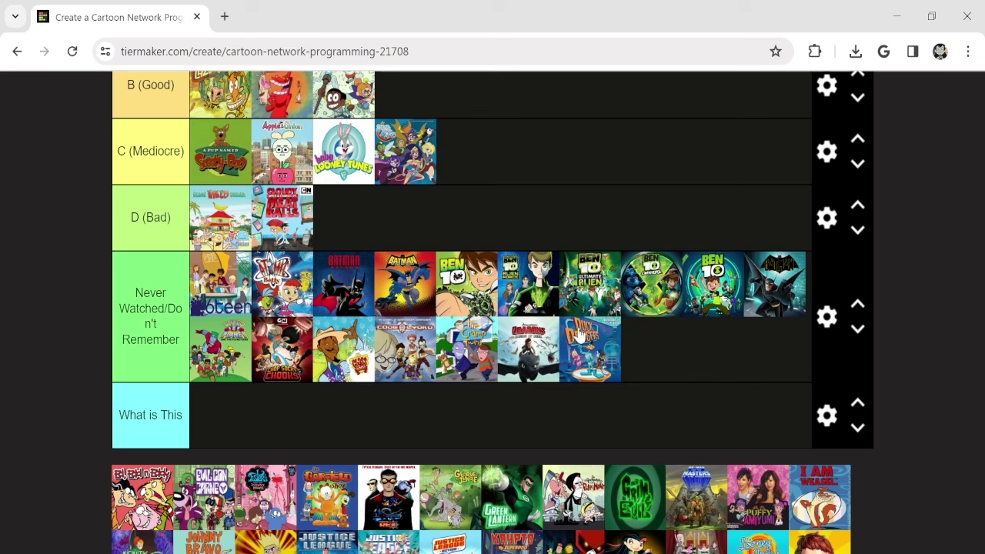
left_click_drag(137, 499, 480, 113)
scroll(54, 434, "up", 2)
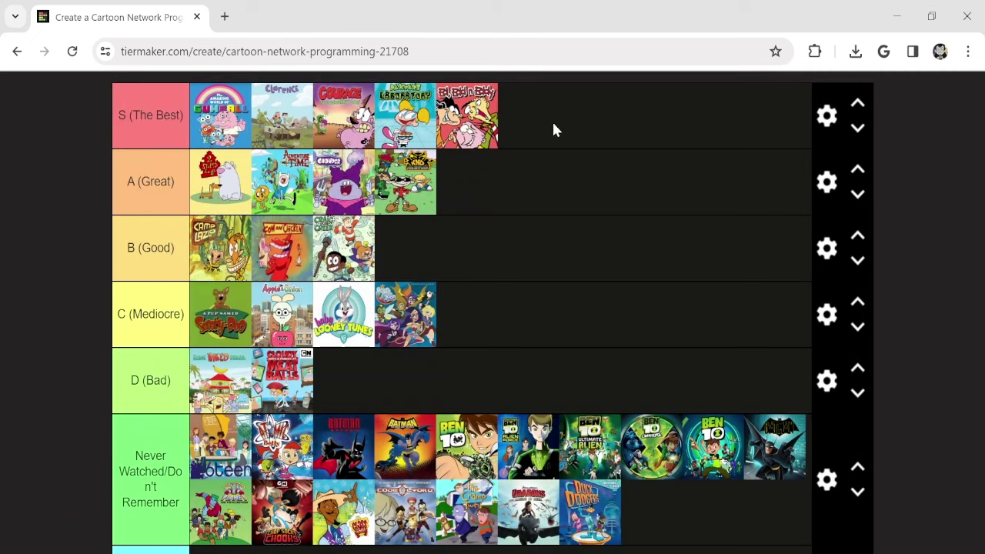
scroll(63, 421, "down", 2)
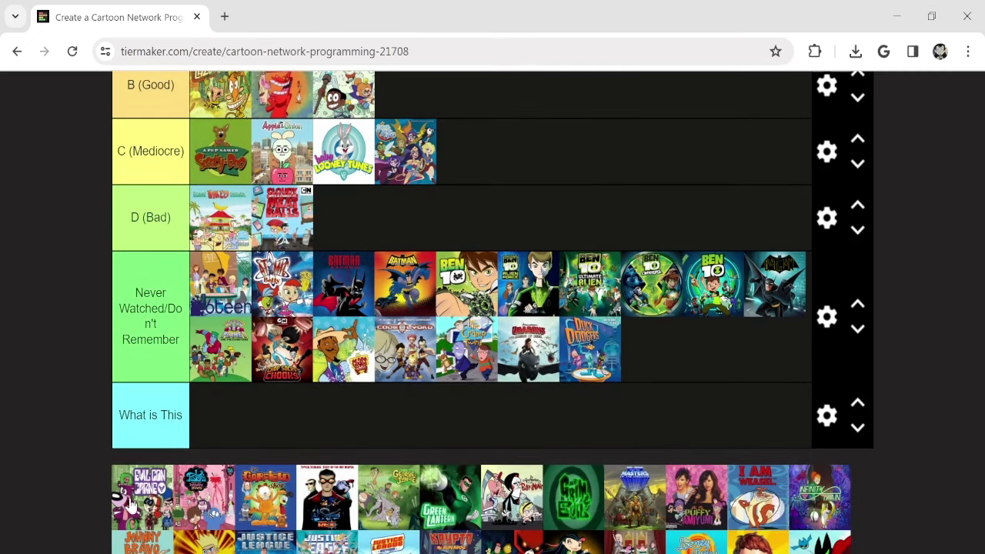
left_click_drag(127, 504, 437, 245)
Rank another pool show and put Garfield in D (Bad).
scroll(31, 350, "up", 2)
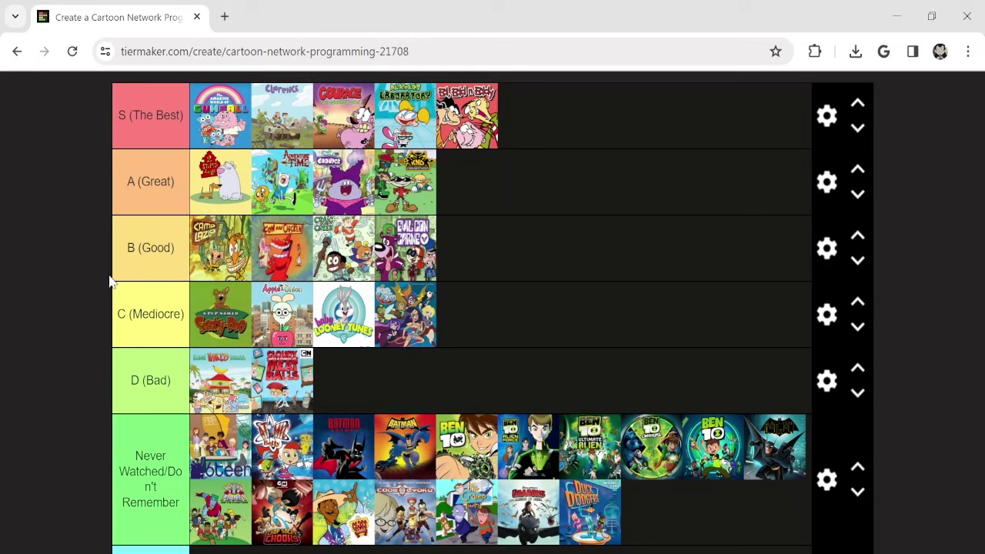
scroll(103, 282, "down", 3)
scroll(50, 480, "up", 2)
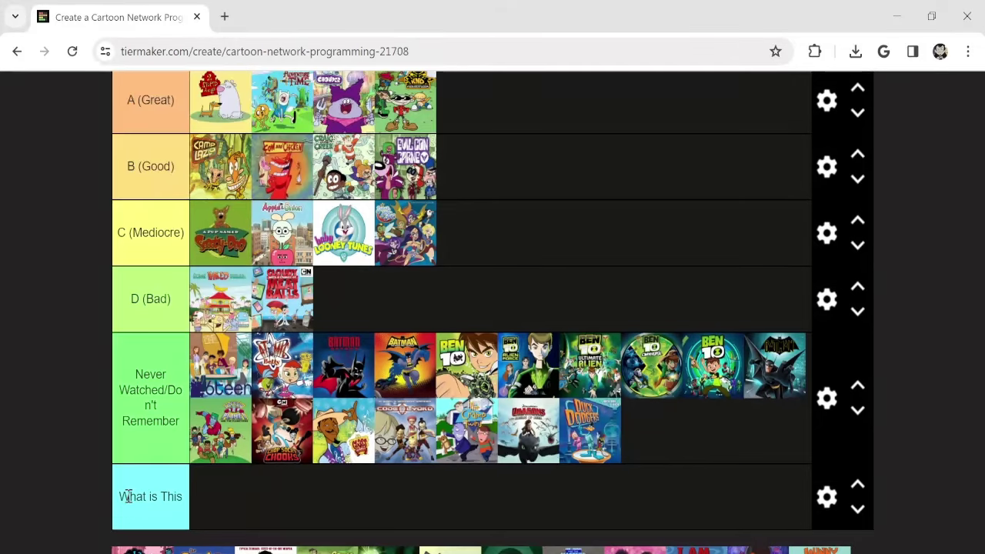
scroll(116, 488, "down", 1)
left_click_drag(134, 493, 535, 238)
scroll(66, 389, "up", 2)
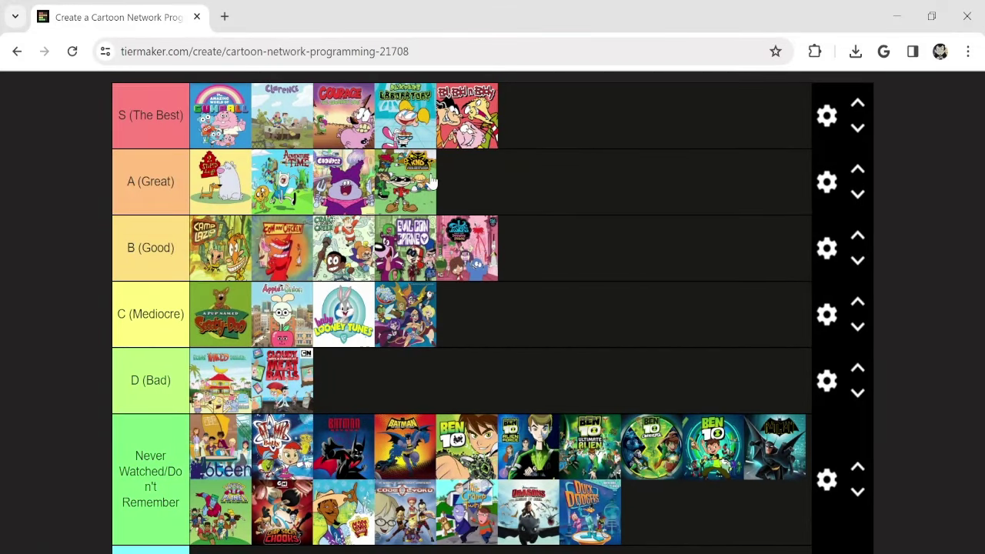
scroll(662, 244, "down", 2)
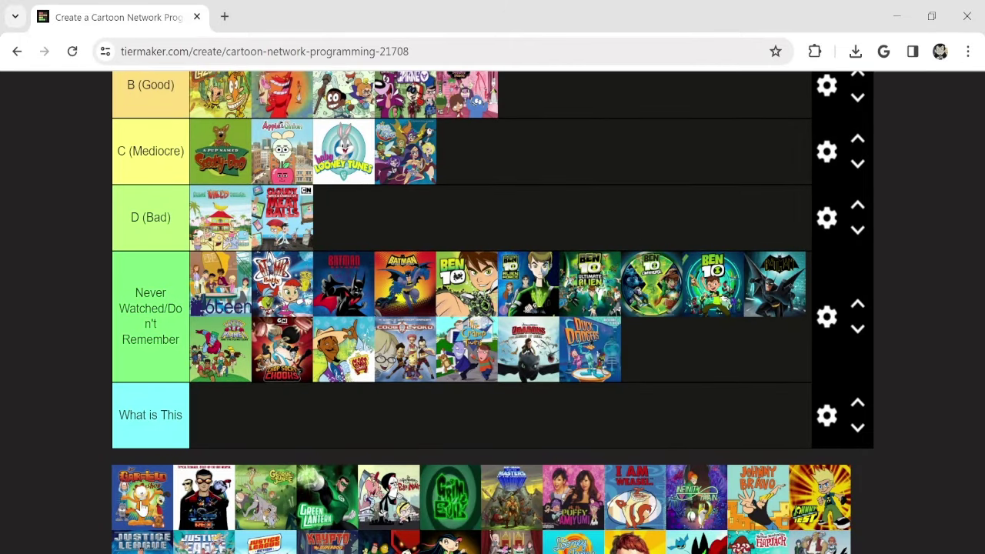
left_click_drag(140, 508, 440, 207)
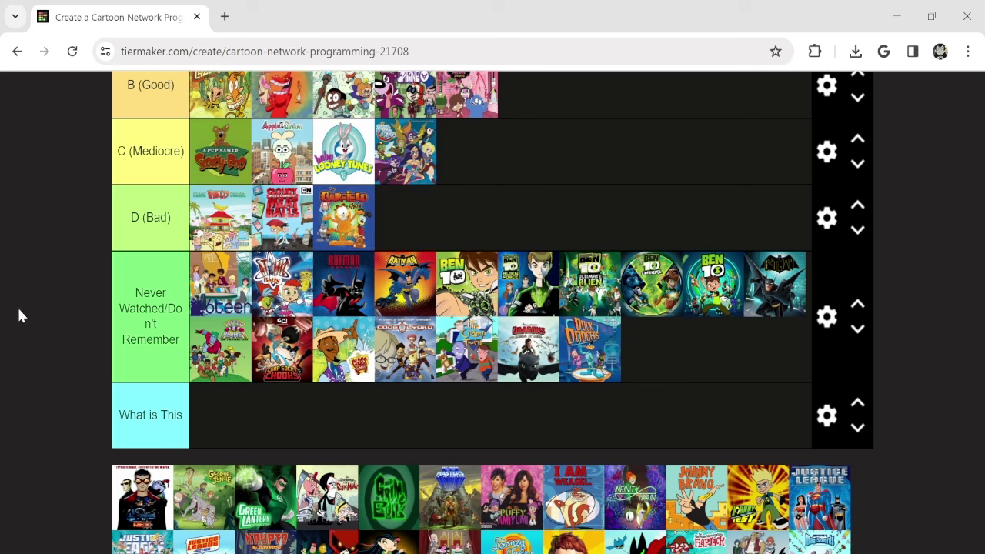
scroll(17, 318, "down", 1)
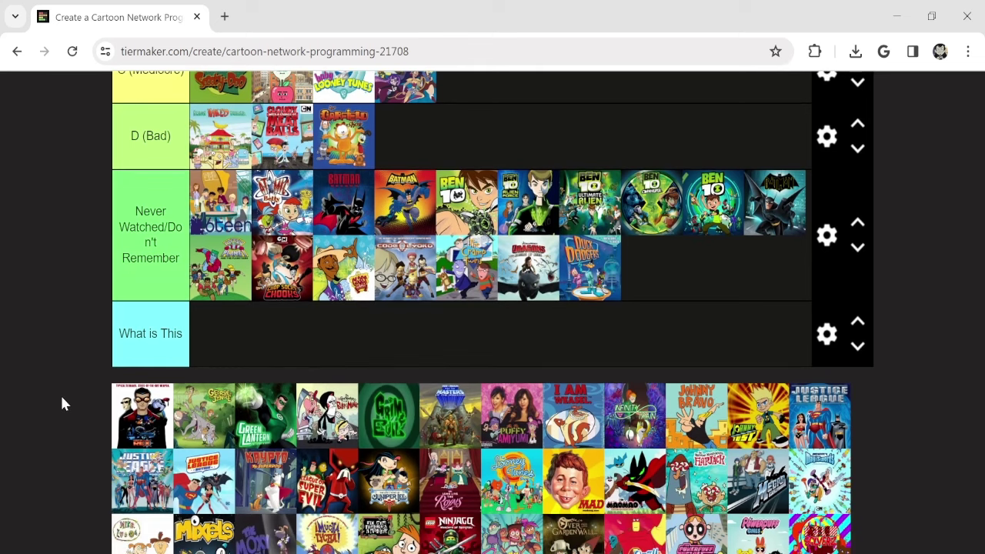
File the masked-hero show and Green Lantern under Never Watched, George of the Jungle in D.
left_click_drag(142, 422, 727, 277)
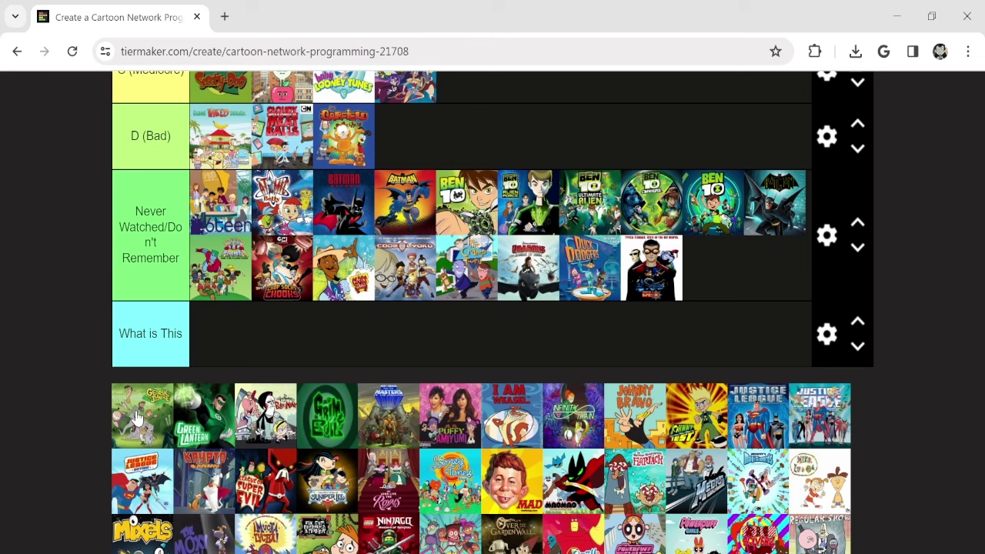
left_click_drag(132, 420, 429, 135)
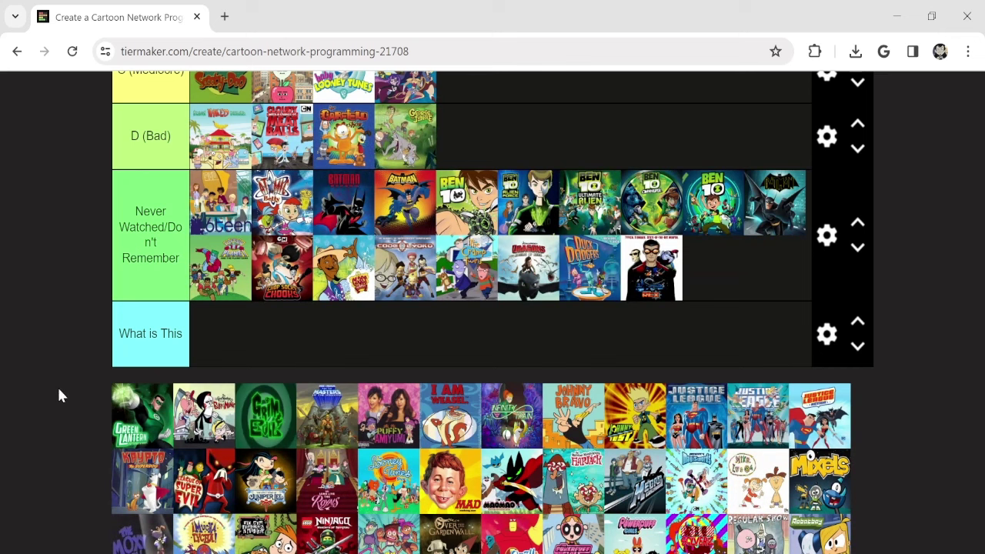
left_click_drag(132, 419, 742, 266)
Rank Billy and Mandy in S and Grim & Evil in A.
left_click_drag(143, 424, 504, 208)
scroll(66, 378, "up", 5)
scroll(85, 338, "down", 4)
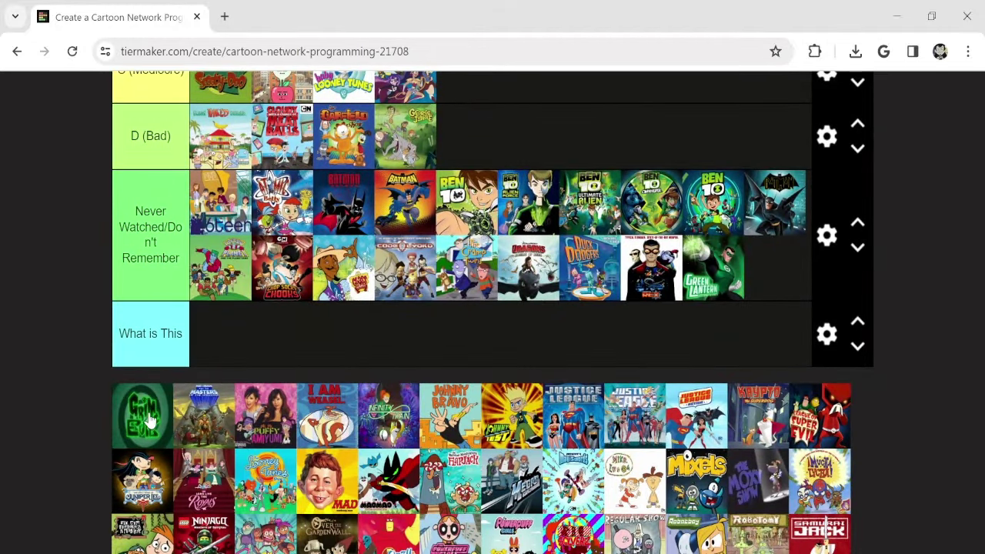
scroll(49, 326, "up", 4)
left_click_drag(150, 421, 500, 258)
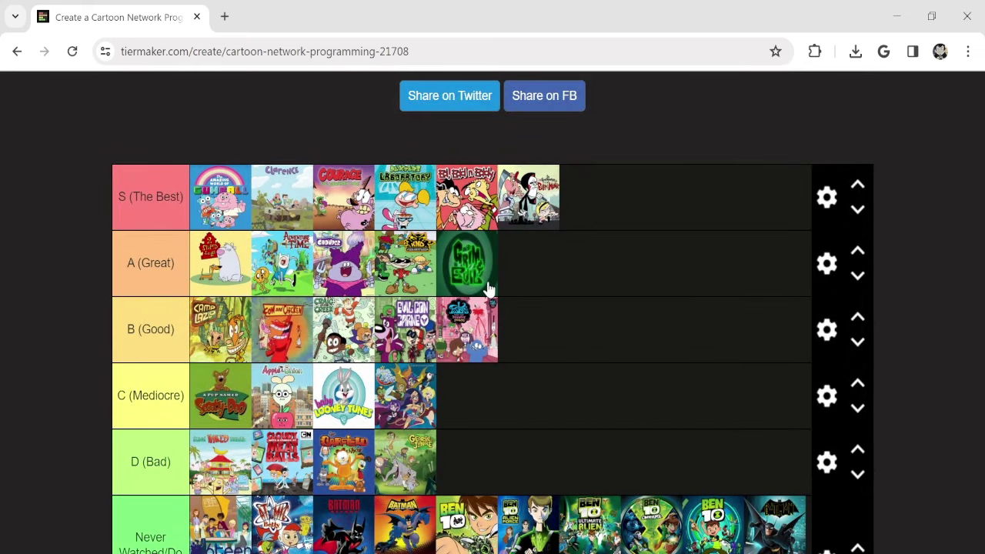
scroll(504, 287, "down", 5)
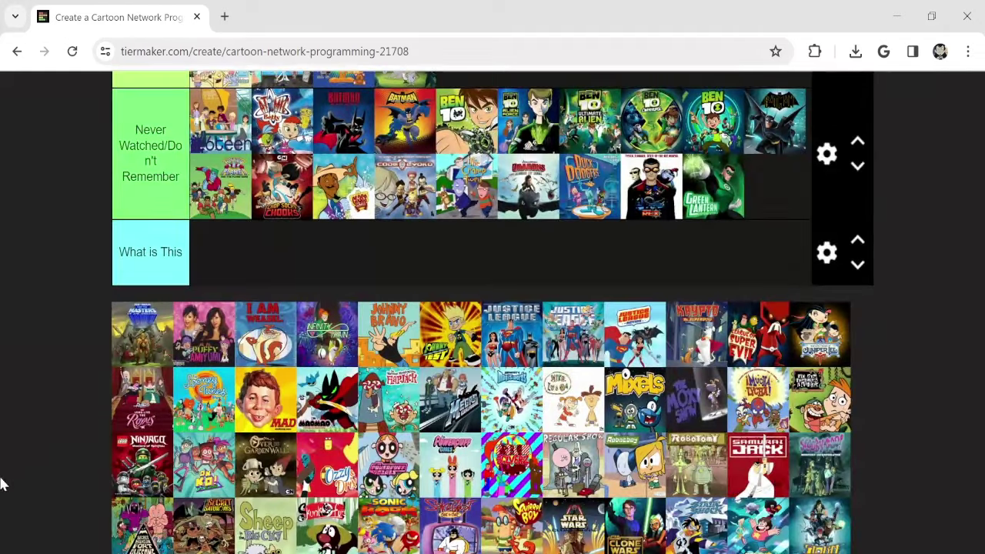
Put Masters of the Universe and Puffy AmiYumi in Never Watched.
scroll(98, 485, "up", 1)
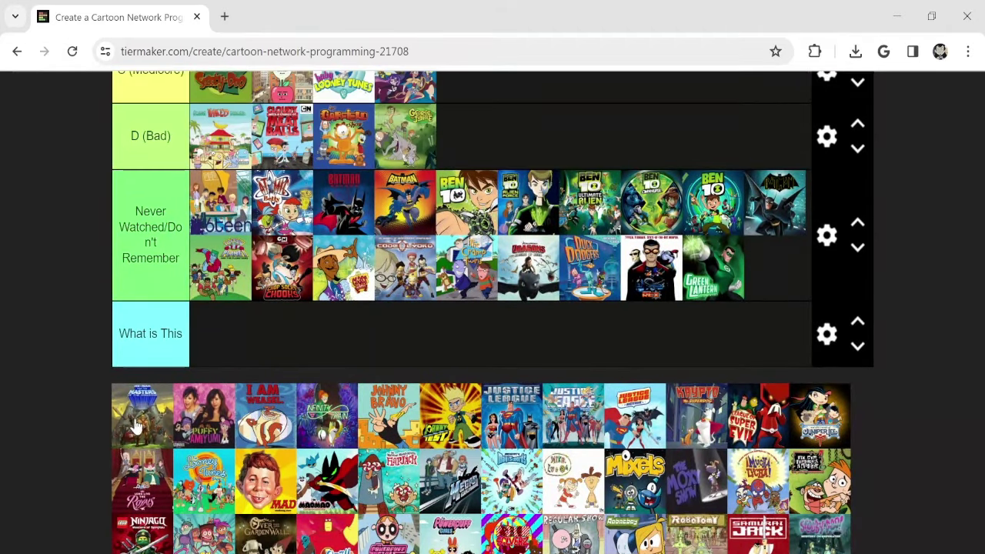
left_click_drag(130, 427, 789, 261)
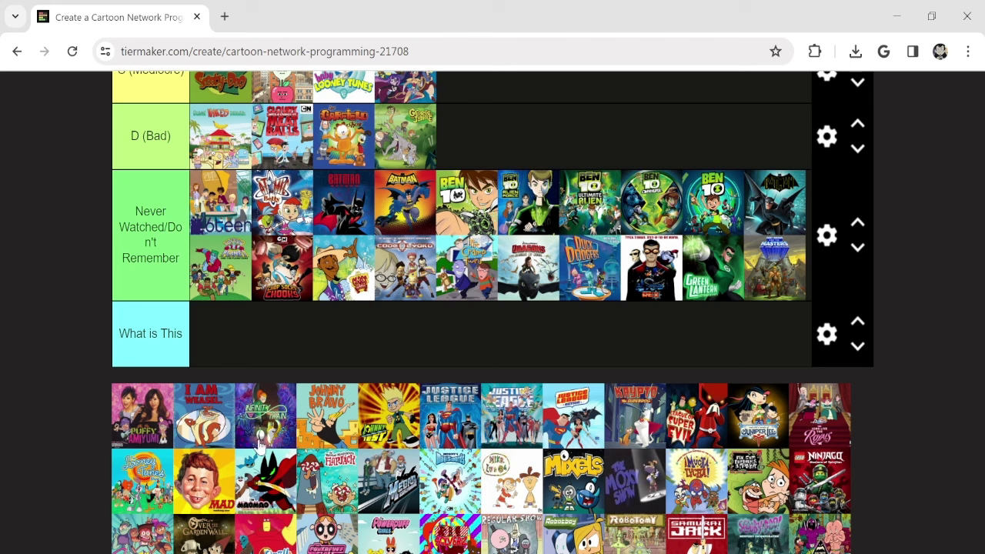
left_click_drag(127, 434, 251, 352)
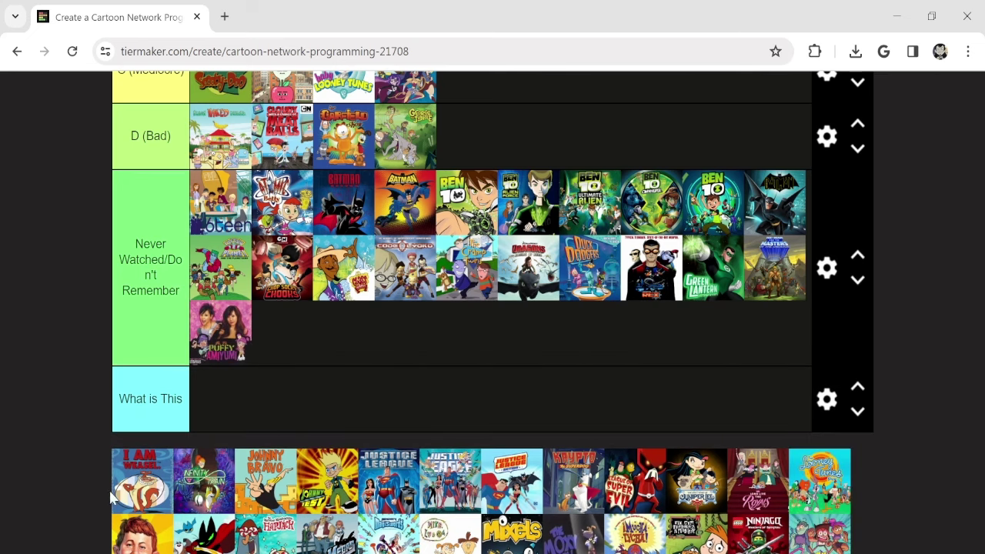
Rank I Am Weasel, Infinity Train and the following show in the upper tiers.
left_click_drag(116, 496, 339, 244)
scroll(40, 331, "down", 4)
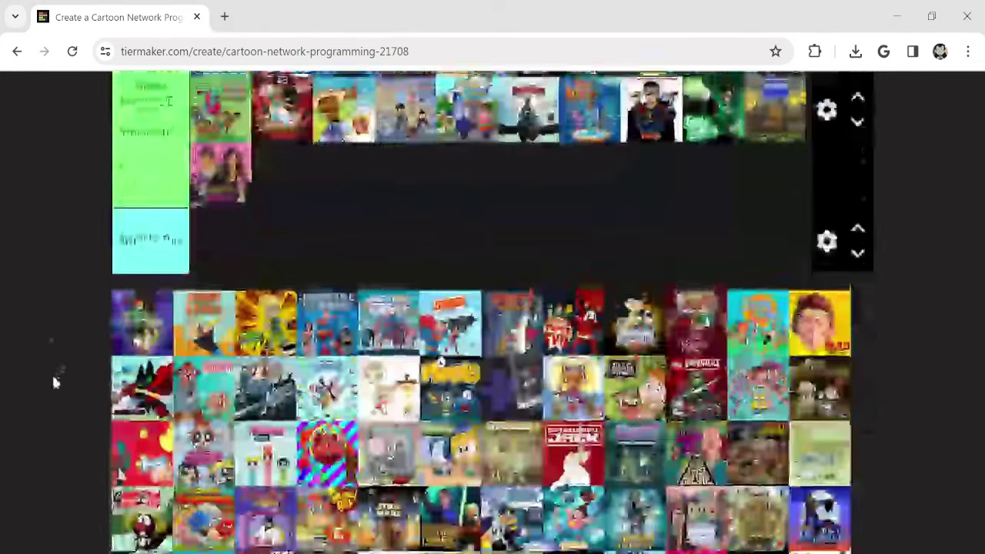
scroll(53, 380, "up", 2)
scroll(55, 306, "up", 2)
left_click_drag(135, 485, 531, 177)
scroll(88, 363, "down", 6)
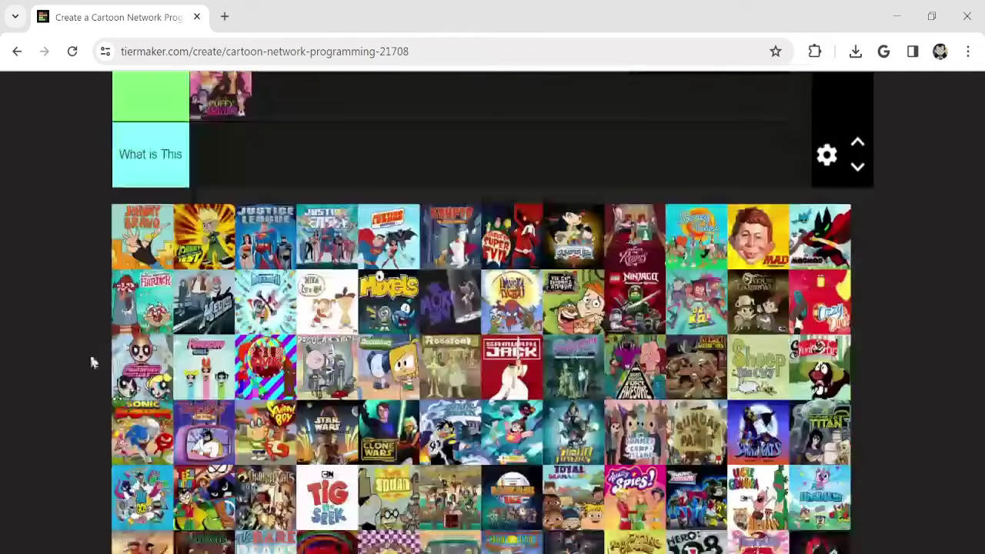
scroll(97, 423, "up", 3)
scroll(63, 301, "up", 3)
left_click_drag(142, 477, 628, 246)
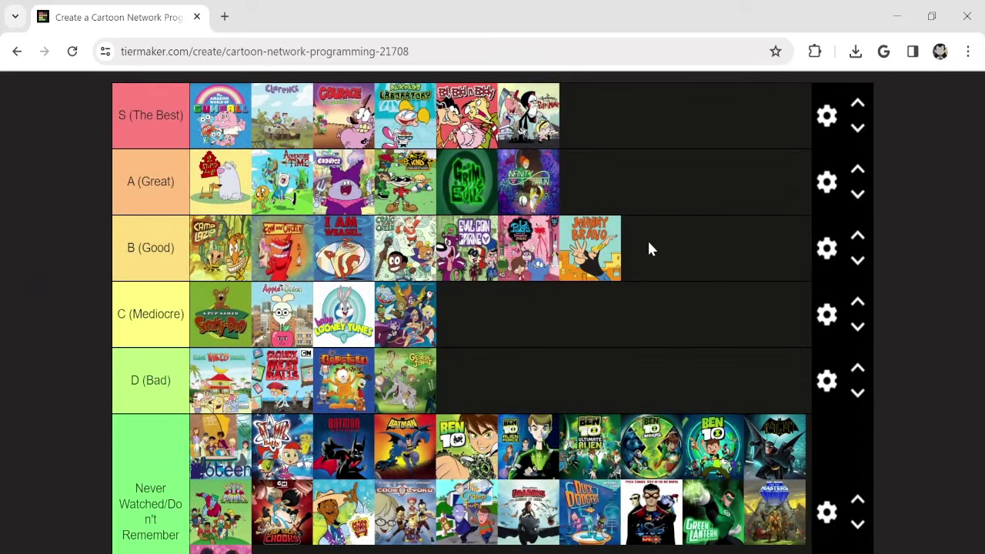
Place Johnny Bravo in B and Johnny Test in C.
scroll(2, 290, "down", 5)
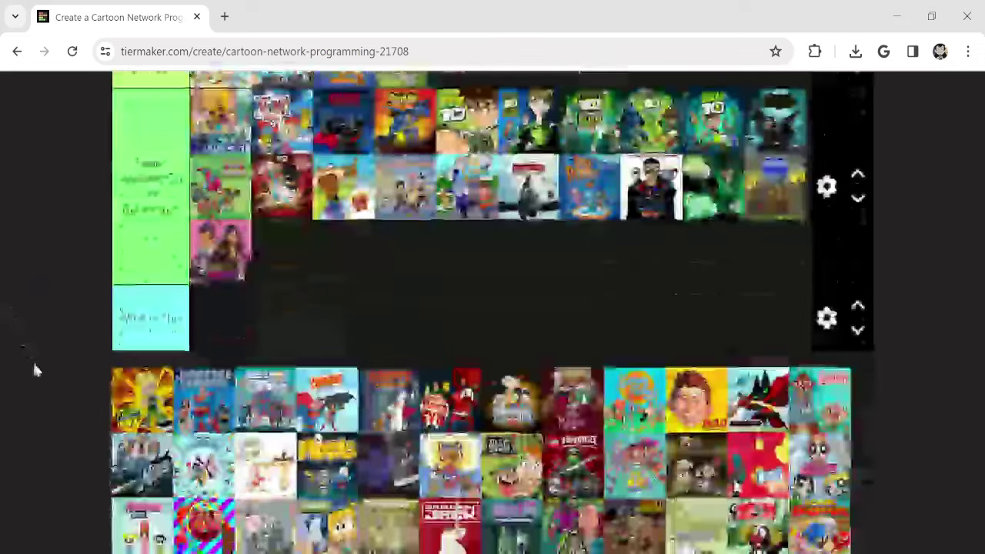
left_click_drag(115, 408, 585, 236)
scroll(35, 348, "up", 3)
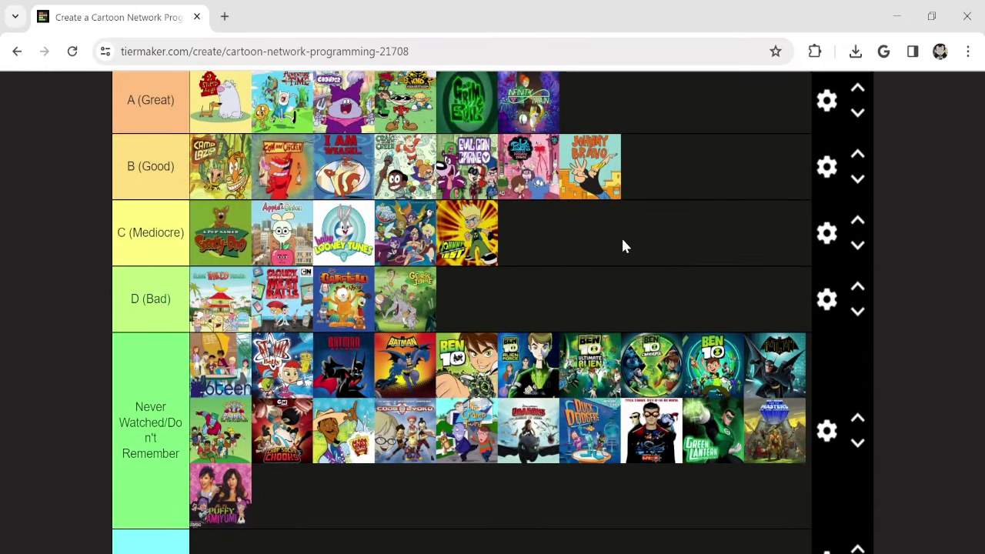
scroll(38, 258, "down", 5)
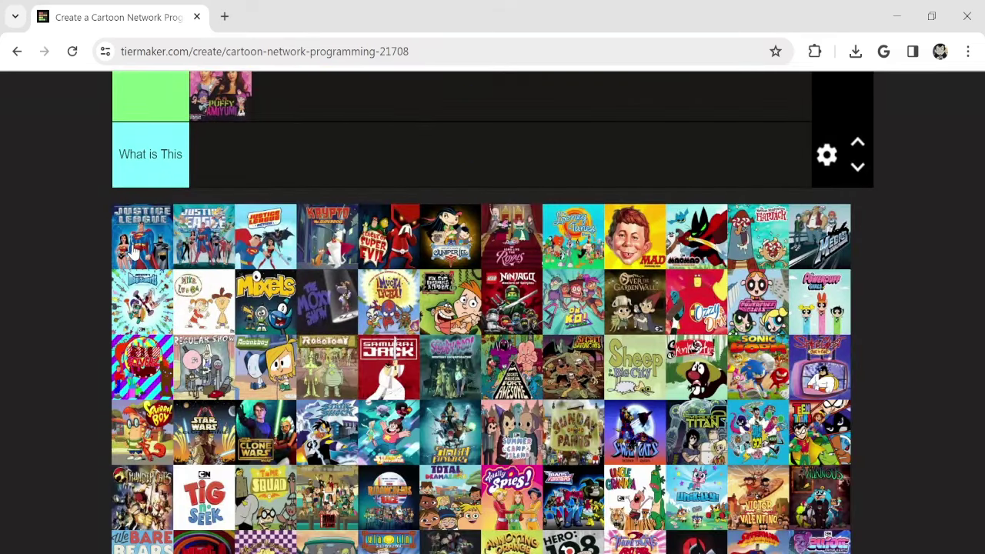
left_click_drag(144, 237, 282, 251)
Add the Justice League shows to the Never Watched row.
scroll(81, 242, "up", 2)
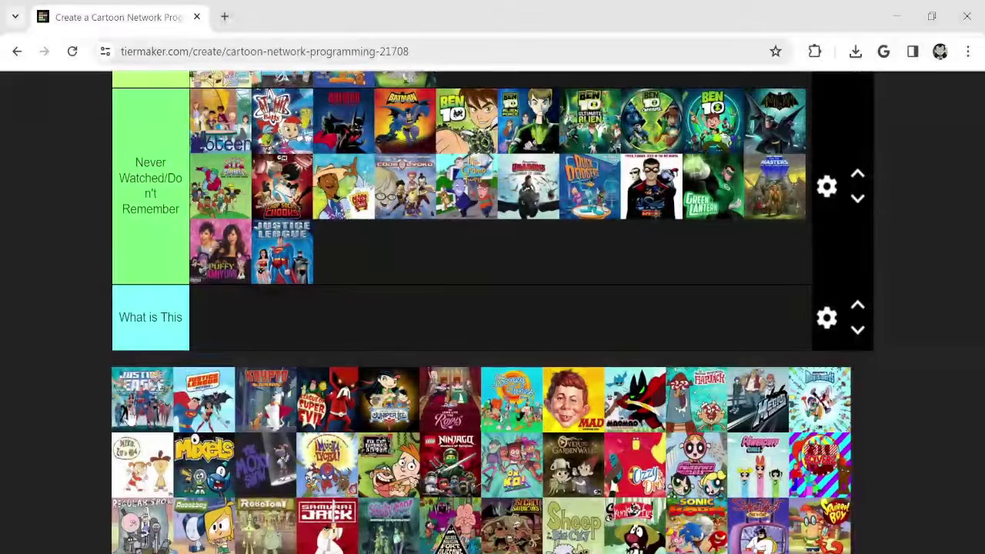
left_click_drag(143, 399, 472, 261)
left_click_drag(132, 408, 630, 224)
scroll(49, 374, "up", 3)
scroll(5, 280, "down", 4)
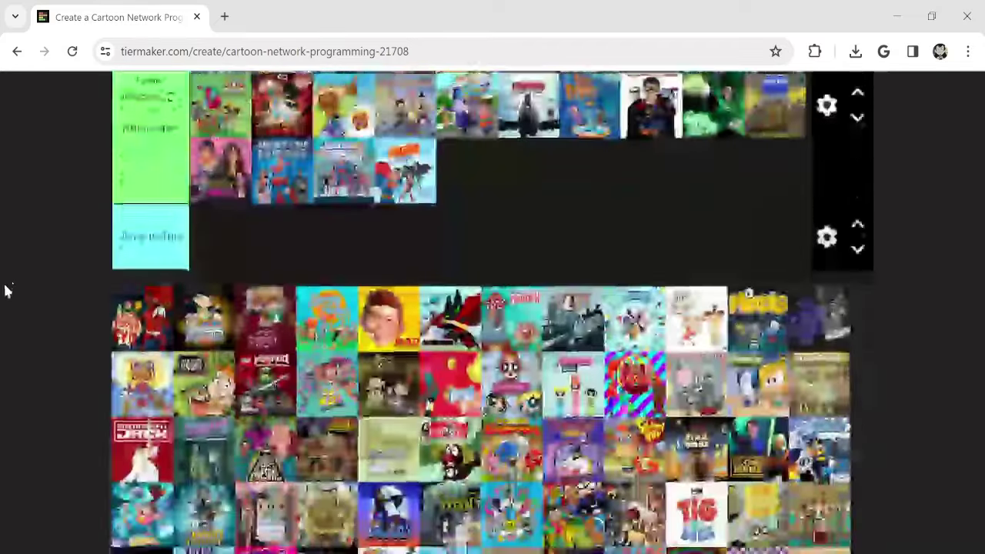
scroll(60, 411, "up", 1)
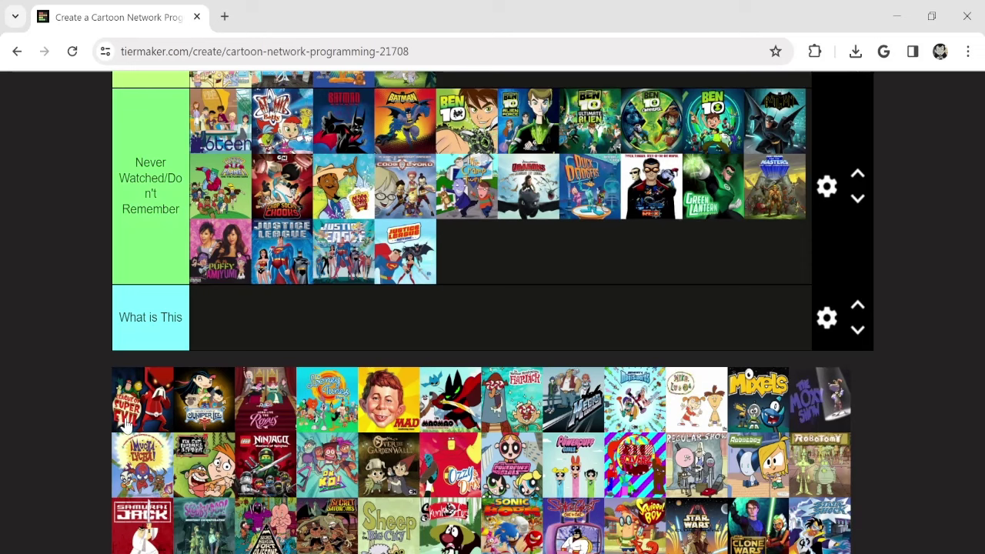
Rank three more pool shows, with Juniper Lee in Never Watched.
left_click_drag(127, 424, 202, 352)
scroll(15, 451, "up", 1)
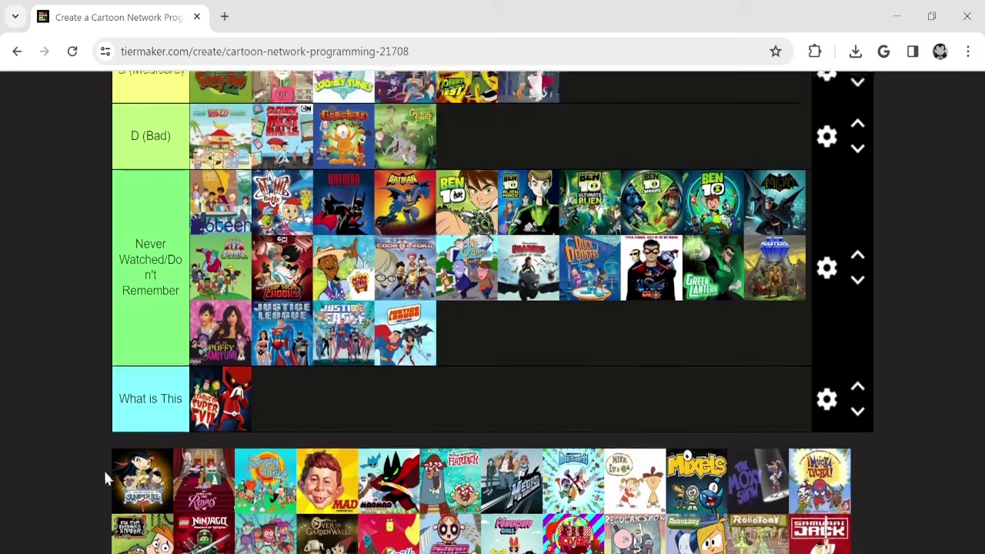
left_click_drag(124, 494, 514, 346)
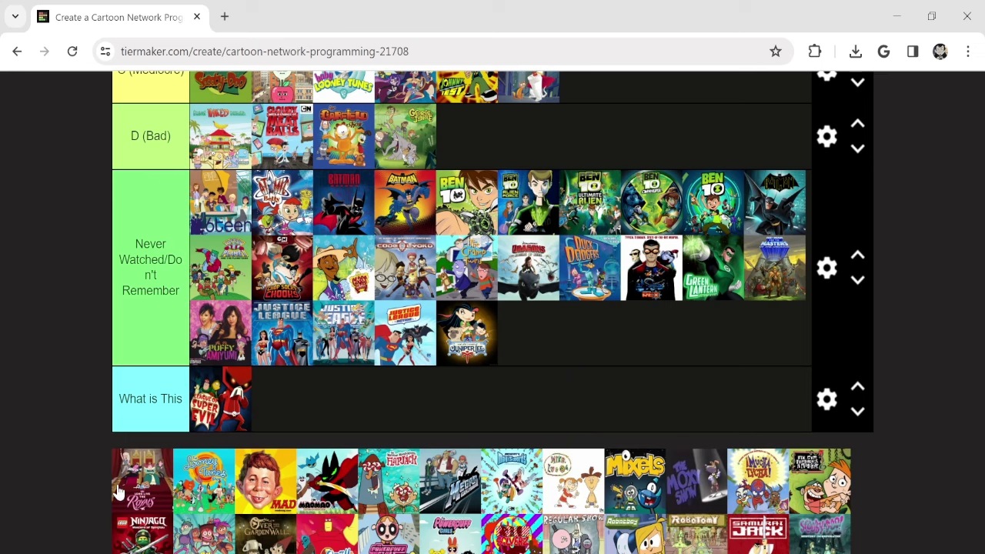
left_click_drag(120, 493, 464, 306)
Add Krypto to C and MAD to B (Good).
scroll(50, 402, "up", 2)
scroll(523, 308, "down", 3)
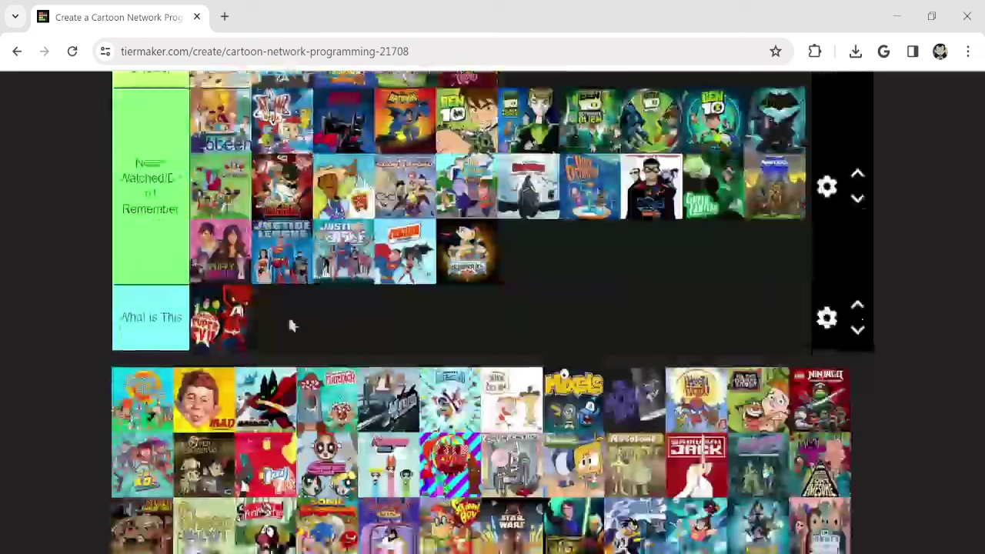
scroll(81, 362, "up", 6)
left_click_drag(146, 402, 659, 346)
scroll(682, 282, "down", 8)
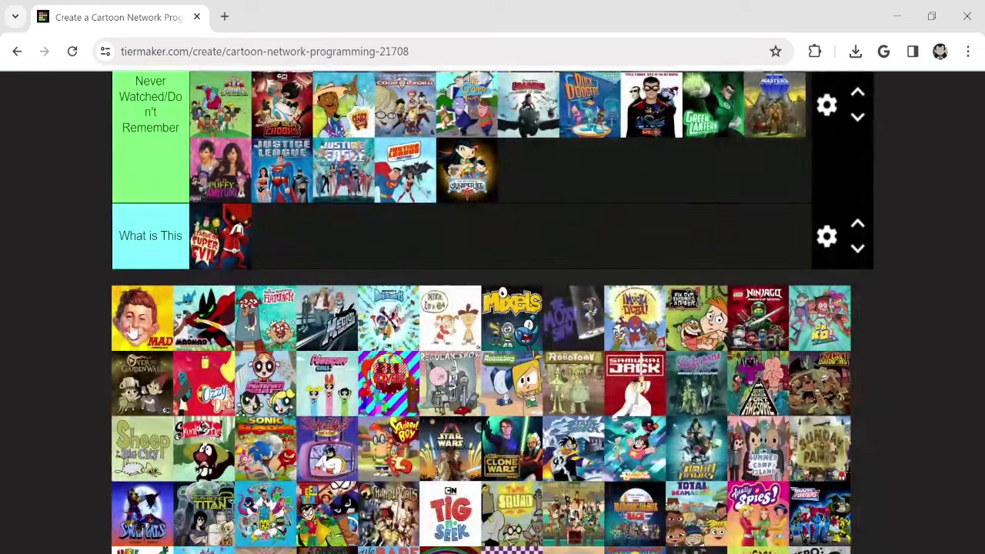
left_click_drag(143, 319, 711, 235)
Put Mao Mao and Flapjack at the end of the A (Great) tier.
scroll(61, 339, "up", 5)
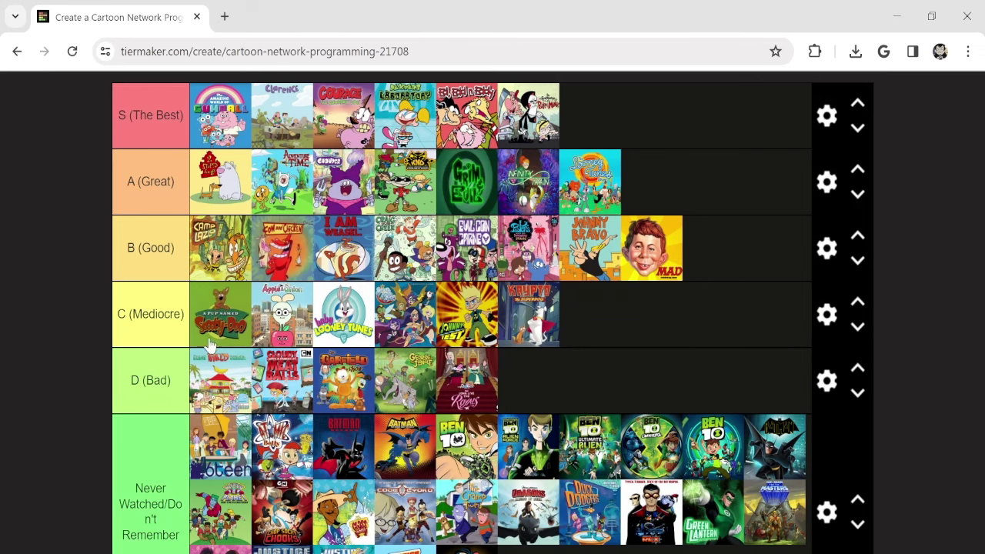
scroll(102, 342, "down", 4)
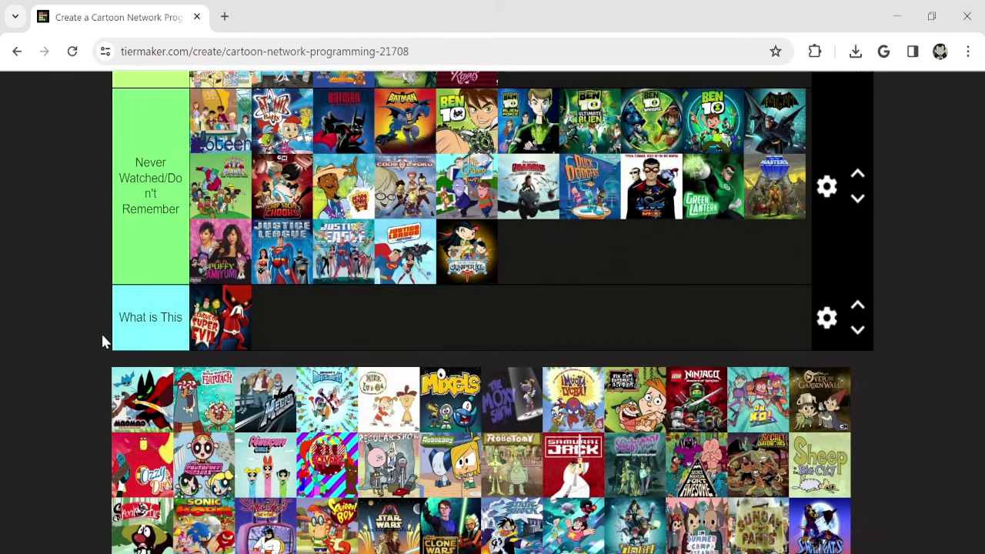
left_click_drag(168, 402, 669, 261)
scroll(55, 401, "up", 5)
scroll(670, 262, "down", 5)
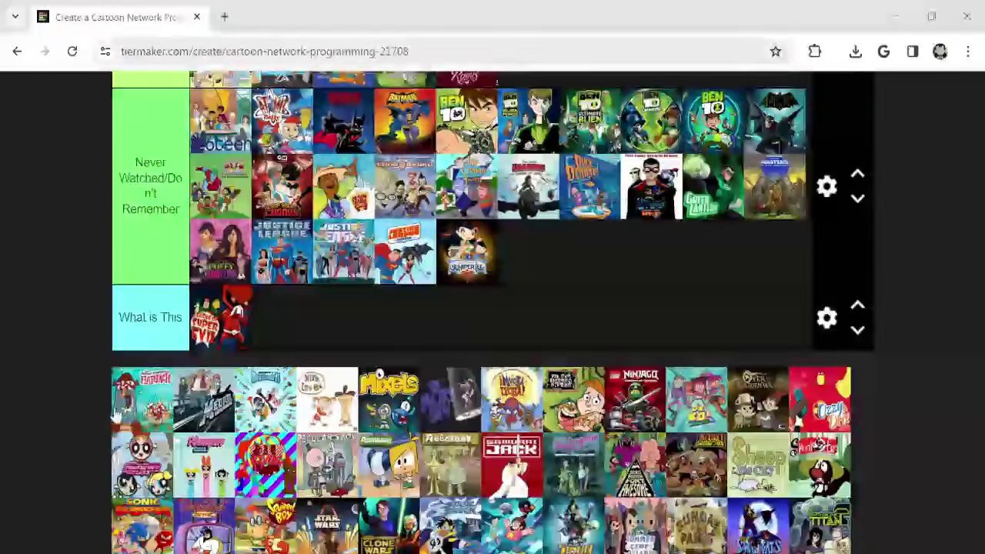
left_click_drag(142, 400, 724, 258)
scroll(44, 385, "up", 5)
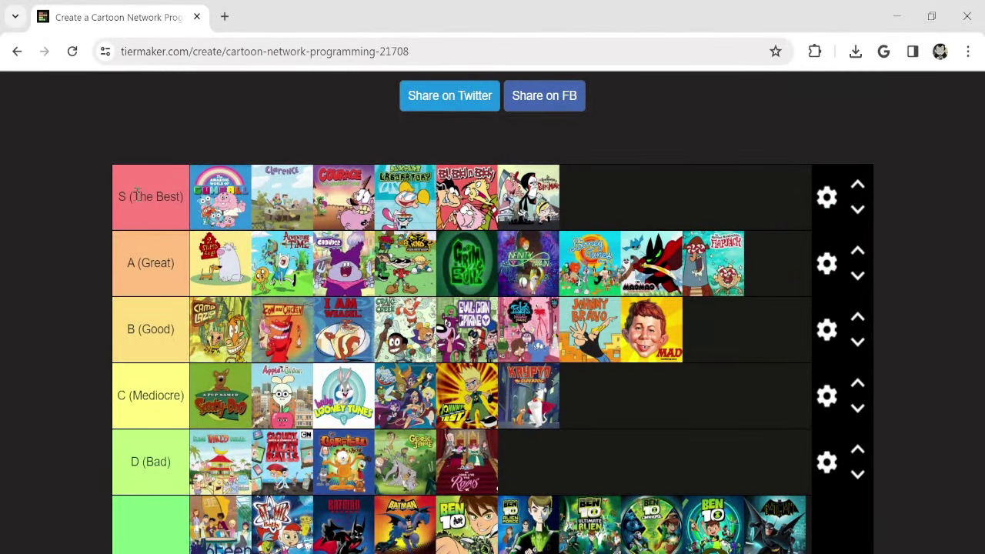
Move Megas XLR and Mike Lu & Og into the Never Watched row.
scroll(65, 271, "down", 5)
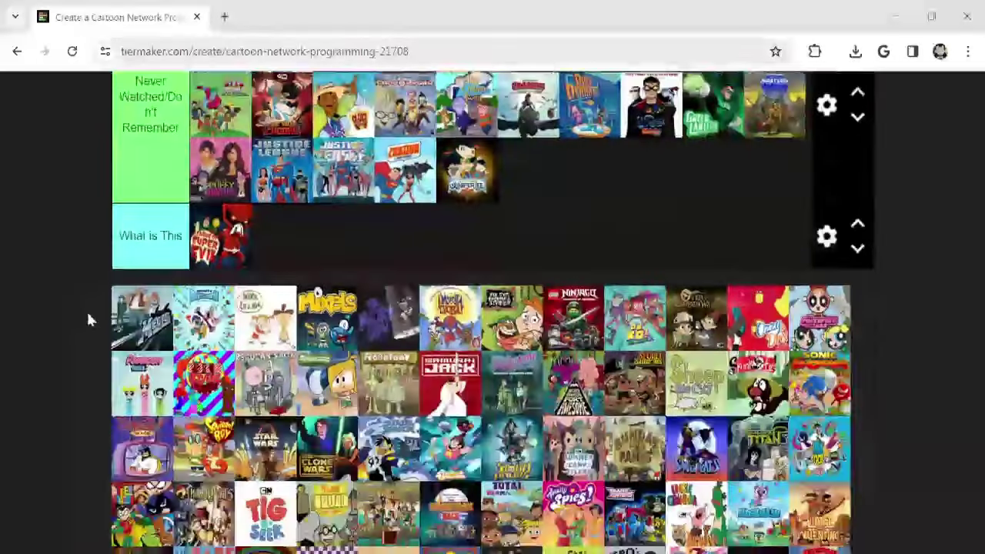
left_click_drag(123, 327, 577, 167)
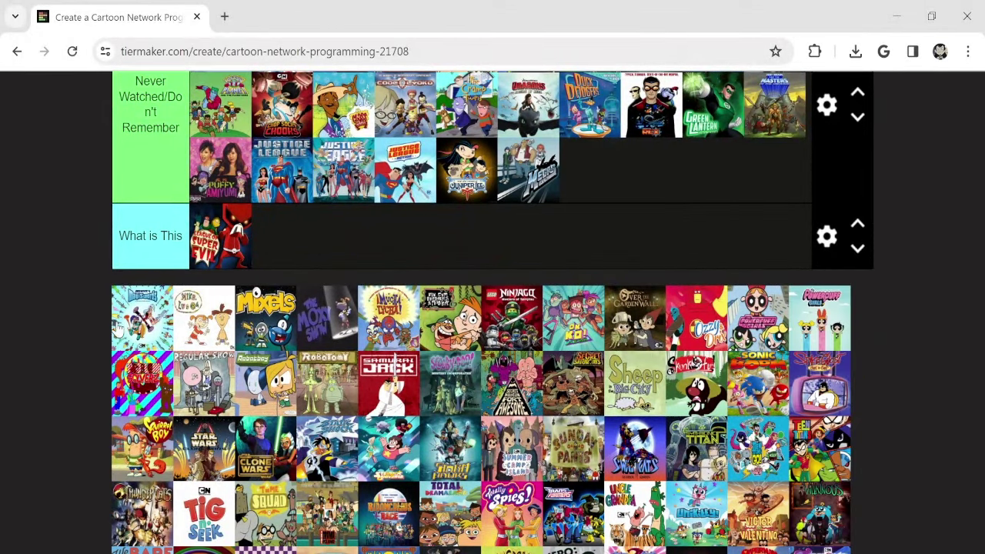
left_click_drag(117, 330, 743, 166)
scroll(34, 365, "up", 5)
scroll(17, 336, "down", 4)
left_click_drag(140, 331, 596, 191)
Place Mixels in C, and Moxy Show and Mucha Lucha in Never Watched.
scroll(96, 436, "up", 2)
left_click_drag(125, 489, 658, 254)
scroll(81, 408, "up", 2)
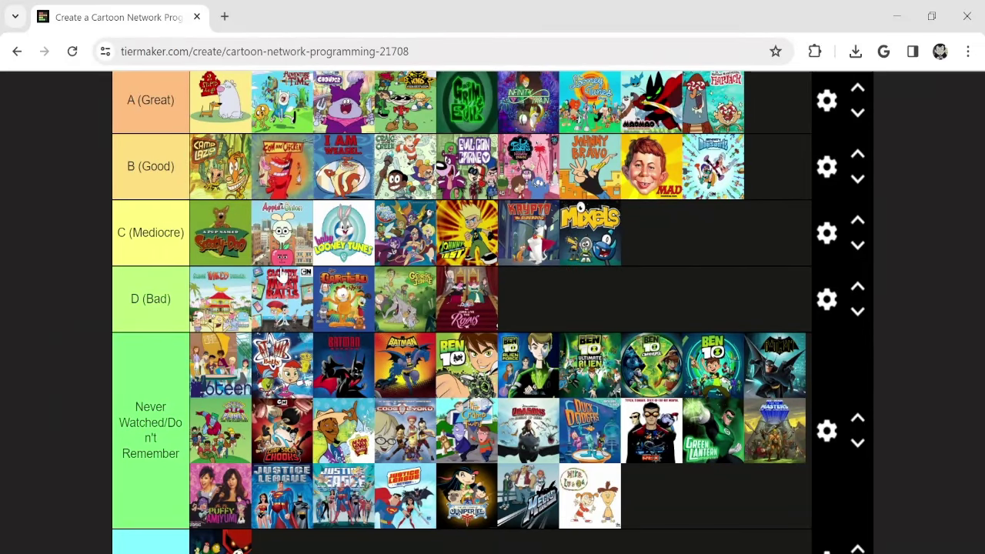
scroll(264, 271, "down", 4)
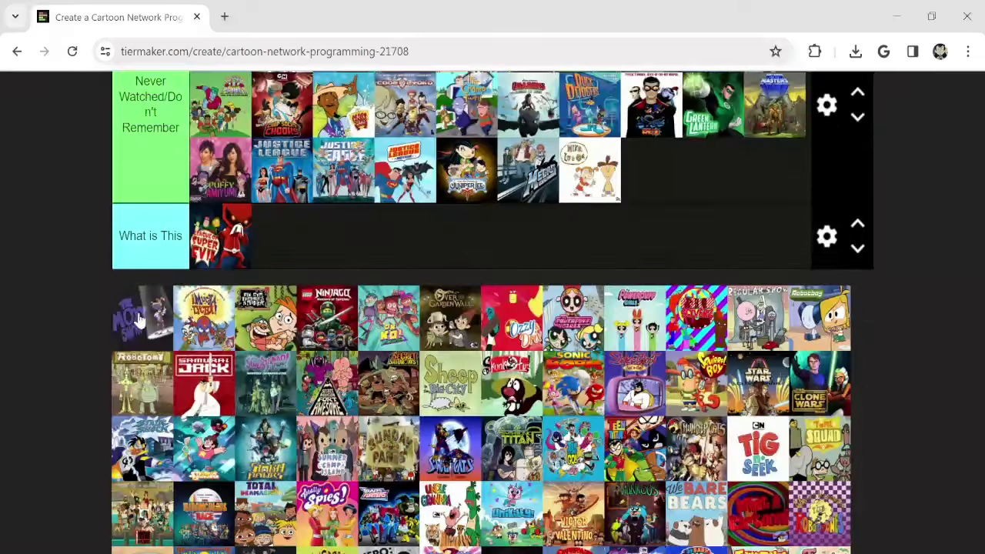
left_click_drag(635, 449, 694, 176)
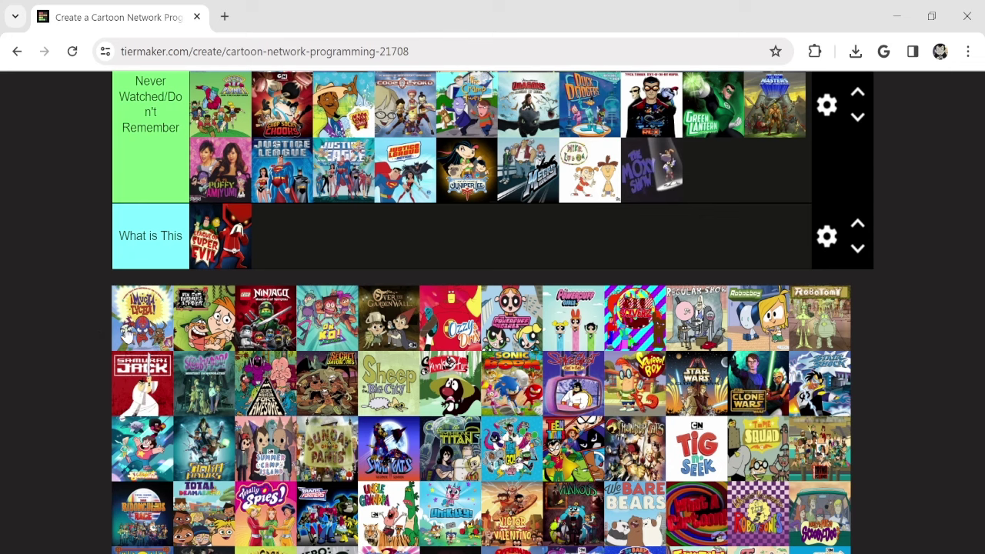
left_click_drag(126, 336, 753, 145)
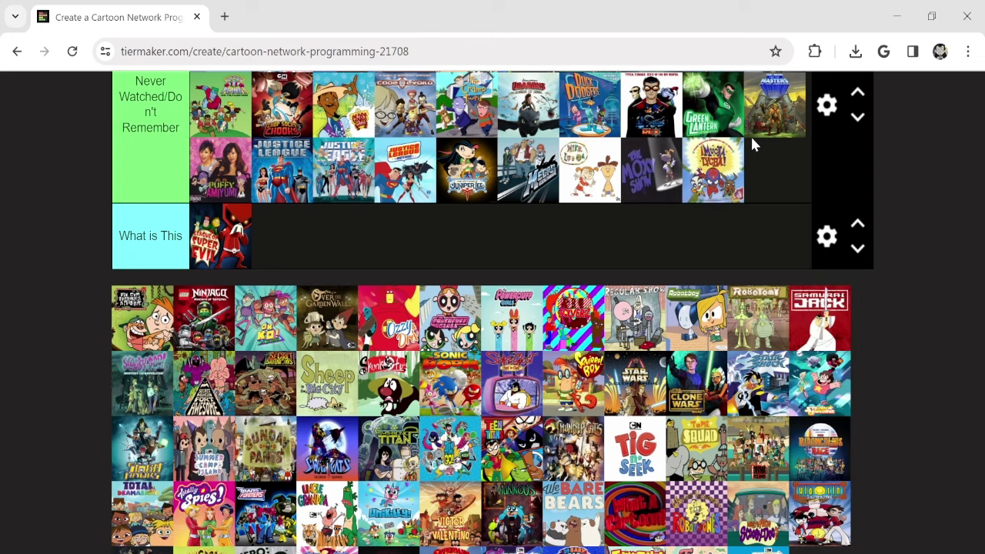
Place the next pool show, then file Ninjago under Never Watched.
scroll(3, 411, "up", 2)
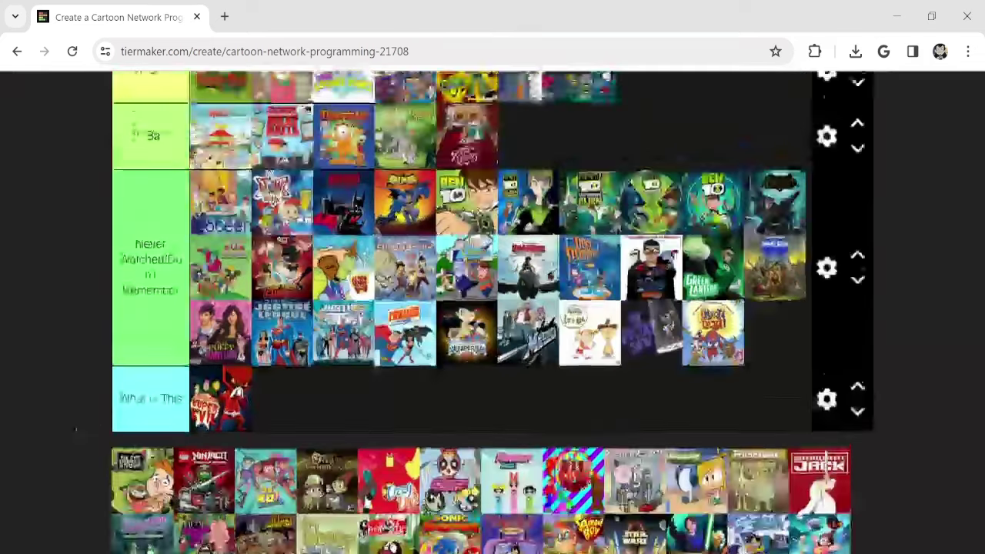
left_click_drag(146, 473, 668, 305)
scroll(40, 377, "up", 3)
scroll(99, 328, "down", 3)
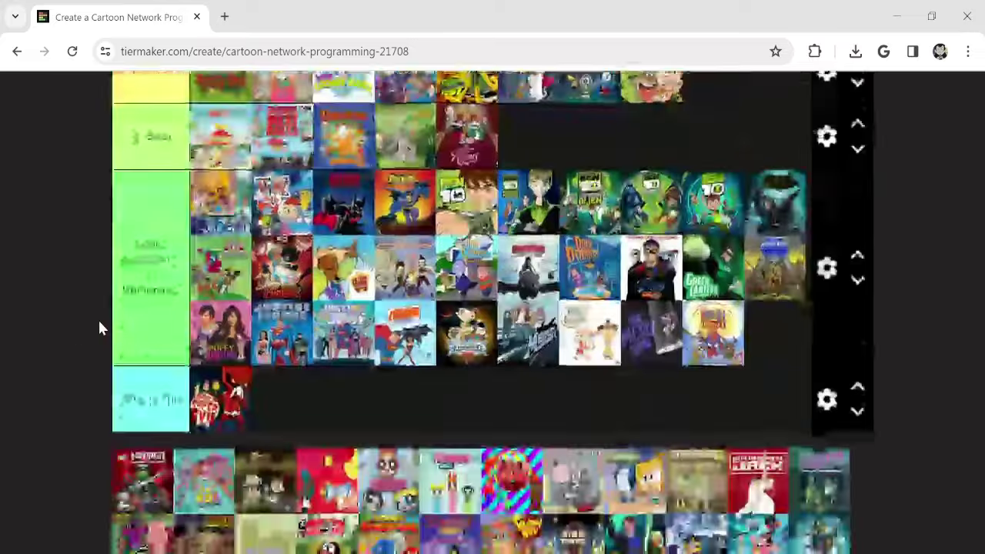
scroll(99, 322, "down", 3)
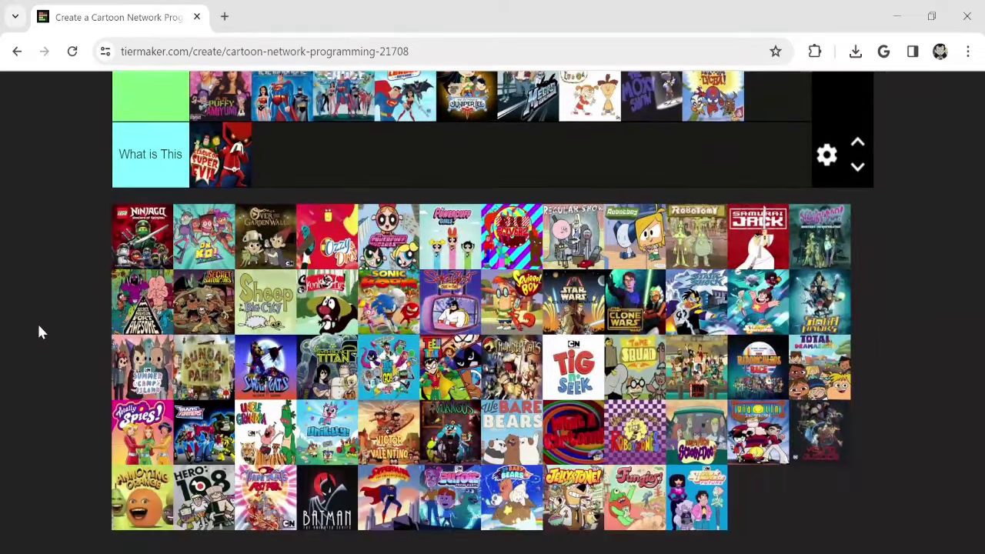
scroll(38, 326, "down", 1)
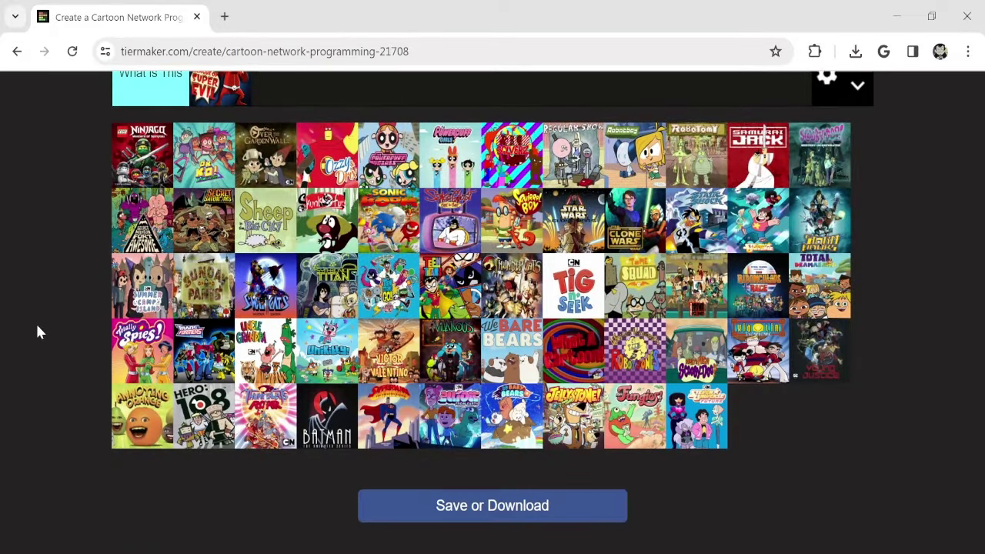
scroll(37, 326, "up", 3)
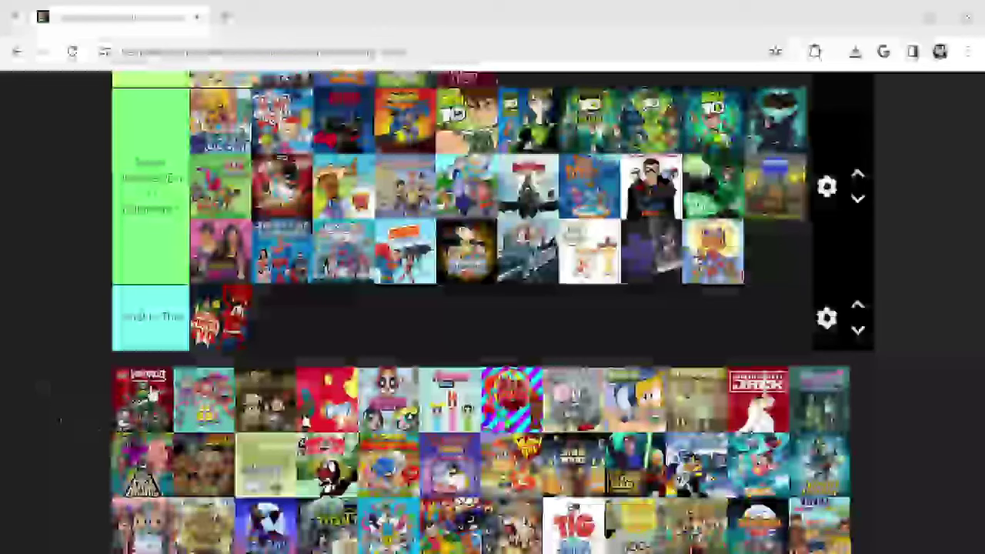
left_click_drag(142, 396, 791, 251)
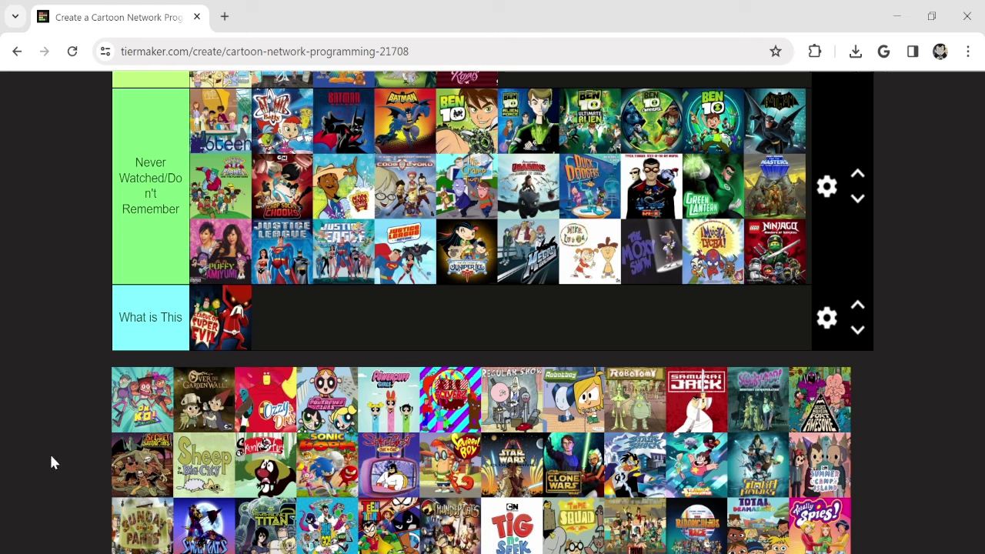
Rank OK K.O. in the A tier.
scroll(7, 438, "up", 1)
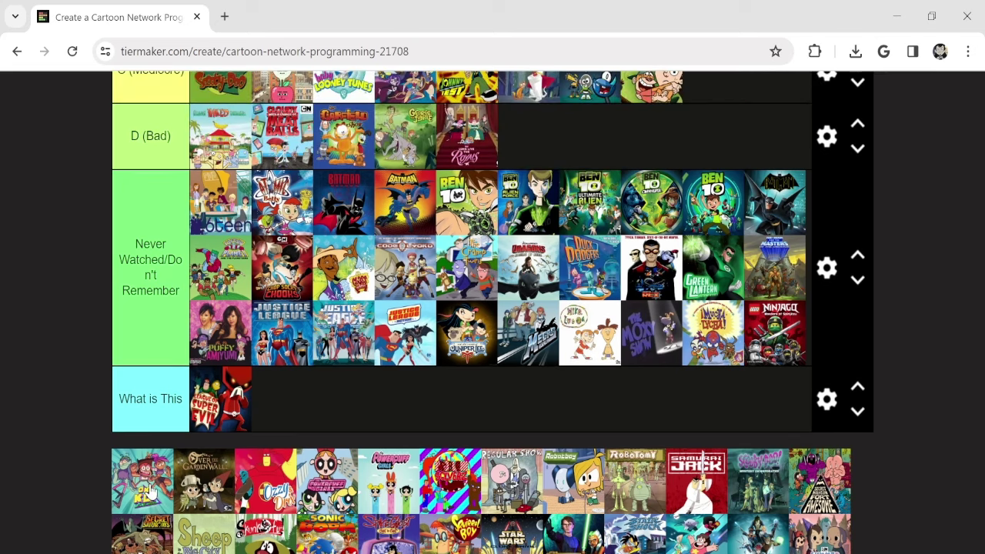
left_click_drag(152, 493, 777, 261)
scroll(33, 375, "up", 4)
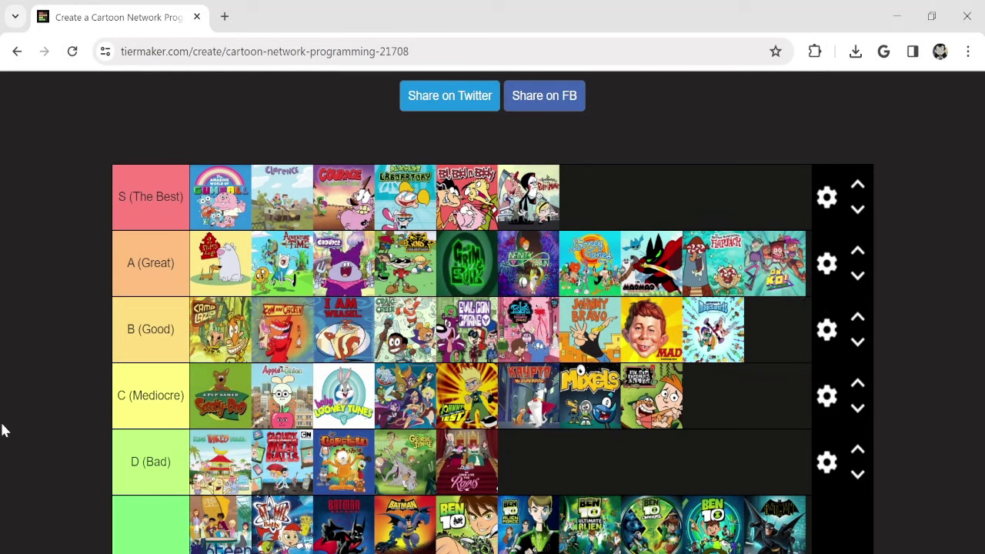
scroll(11, 411, "down", 5)
Carry Over the Garden Wall up and settle it at the end of S.
left_click_drag(103, 395, 150, 194)
scroll(84, 378, "up", 4)
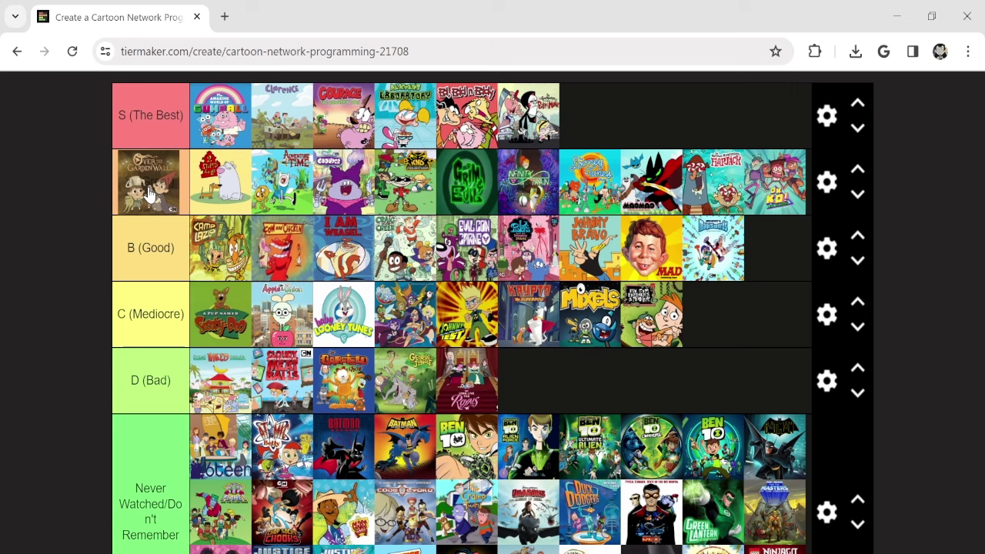
left_click_drag(150, 194, 546, 142)
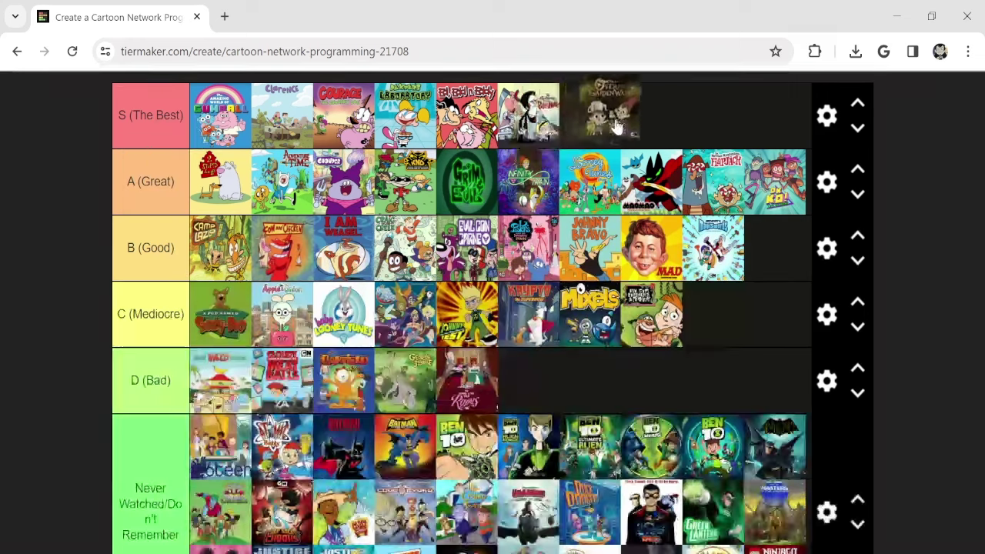
left_click_drag(625, 137, 636, 112)
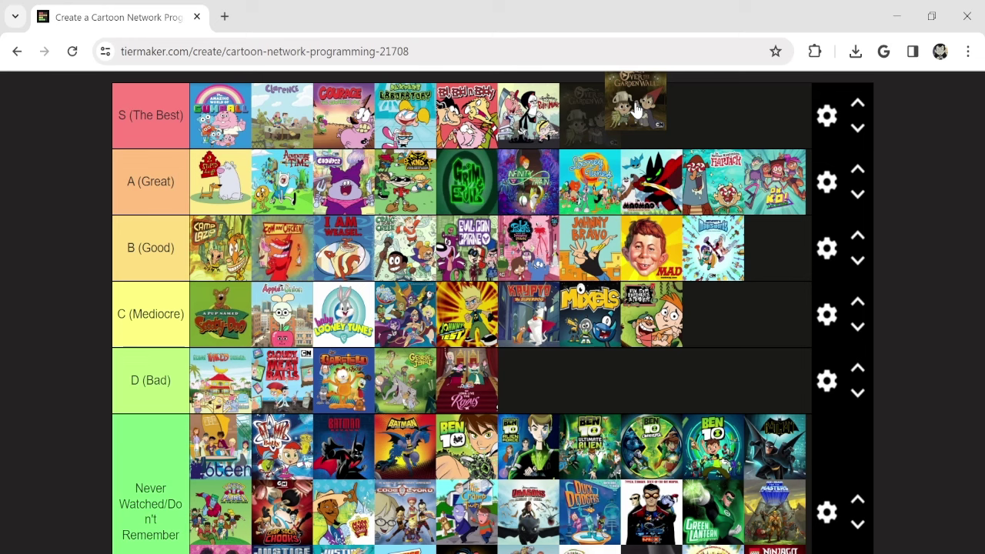
left_click_drag(635, 110, 615, 115)
scroll(143, 331, "down", 6)
scroll(119, 502, "up", 3)
Add Ozzy & Drix to Never Watched and place the next two pool shows.
left_click_drag(119, 502, 130, 426)
scroll(131, 425, "down", 2)
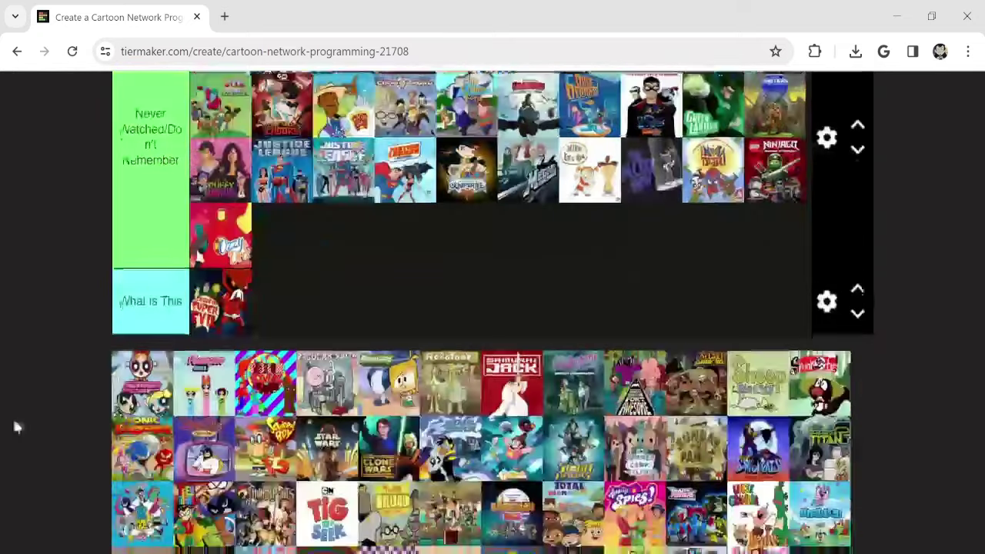
left_click_drag(141, 382, 159, 259)
scroll(80, 375, "up", 5)
scroll(105, 281, "down", 5)
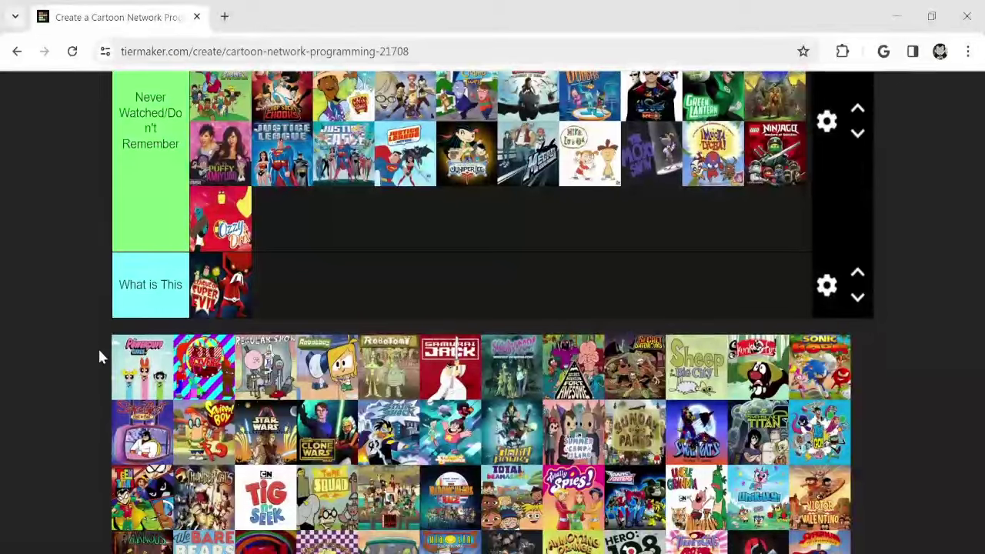
left_click_drag(132, 375, 544, 117)
scroll(68, 325, "up", 2)
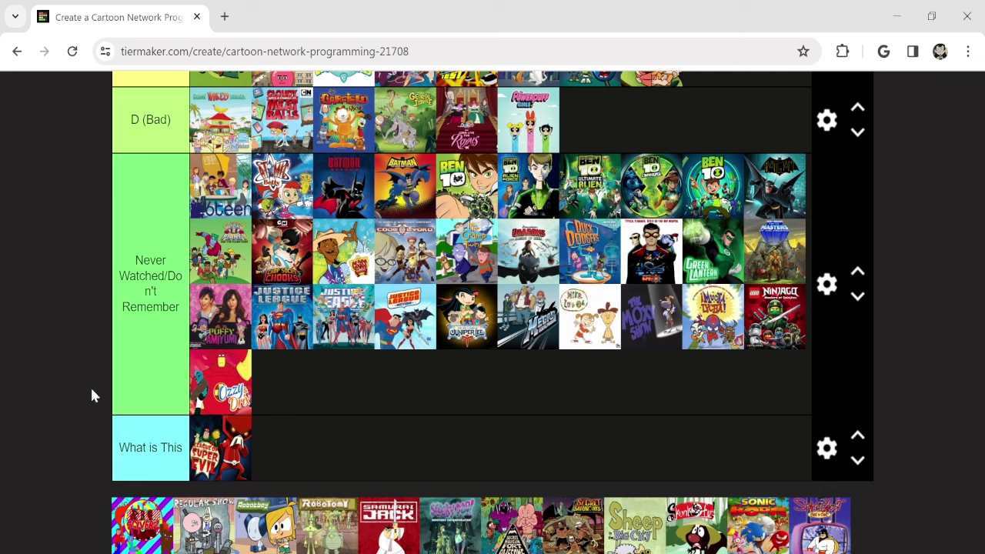
Move the Powerpuff Girls toward D (Bad) and place another show.
scroll(141, 356, "down", 1)
left_click_drag(154, 461, 650, 297)
scroll(64, 430, "up", 3)
scroll(673, 299, "down", 4)
scroll(49, 363, "up", 5)
left_click_drag(144, 367, 219, 196)
scroll(62, 361, "up", 2)
scroll(192, 239, "down", 6)
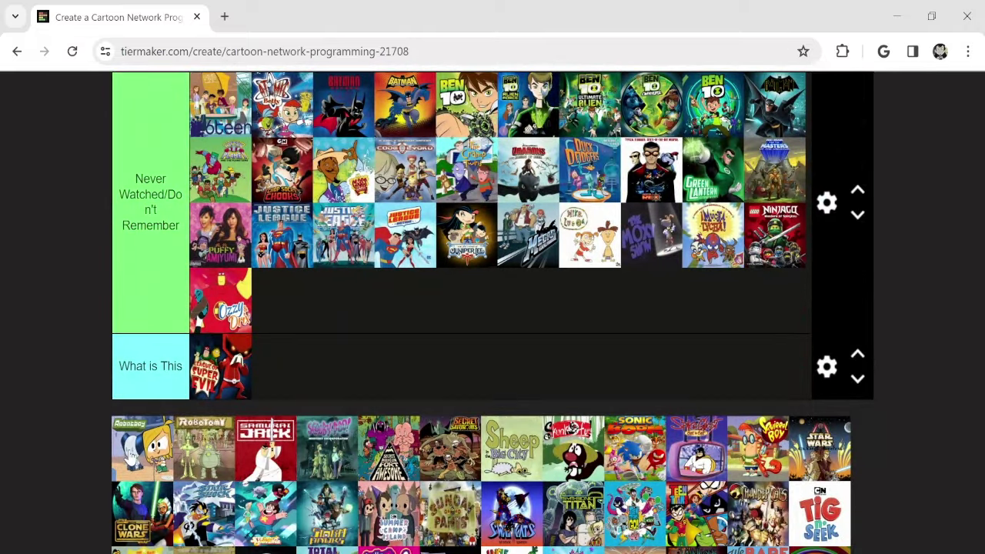
Add Robotboy and Robotomy to Never Watched and rank Samurai Jack in A.
left_click_drag(114, 450, 416, 299)
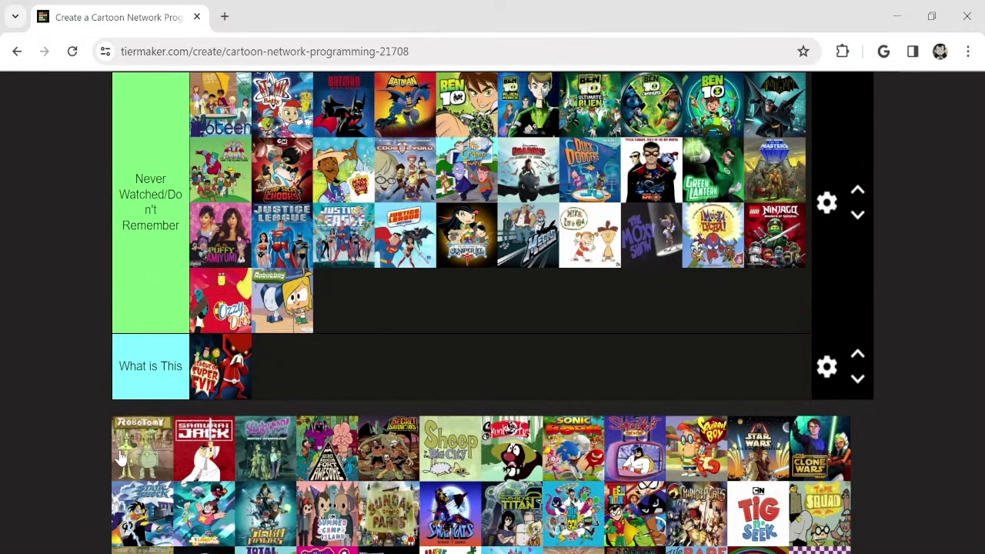
left_click_drag(122, 457, 405, 316)
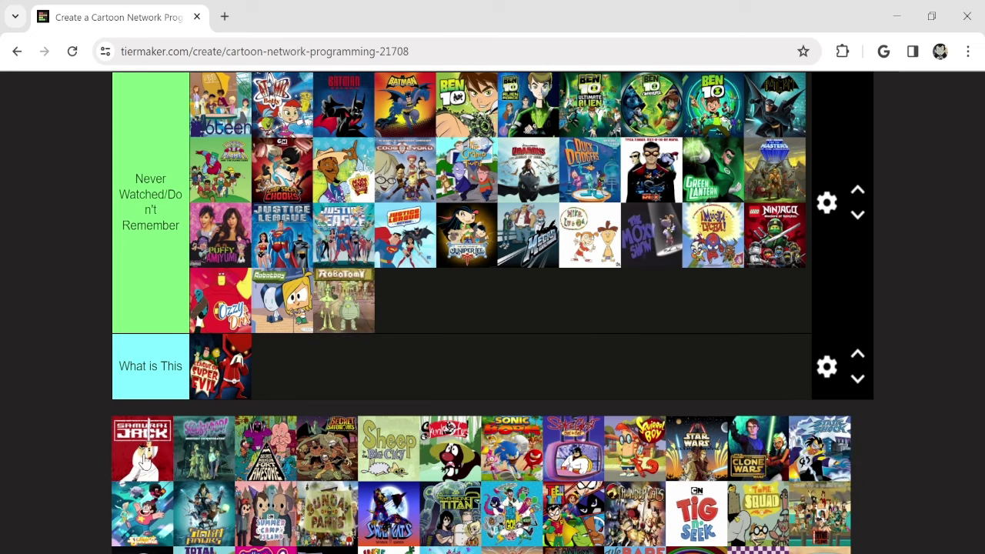
left_click_drag(145, 460, 283, 346)
Place two more shows, ending D with Secret Mountain Fort Awesome.
scroll(231, 362, "down", 10)
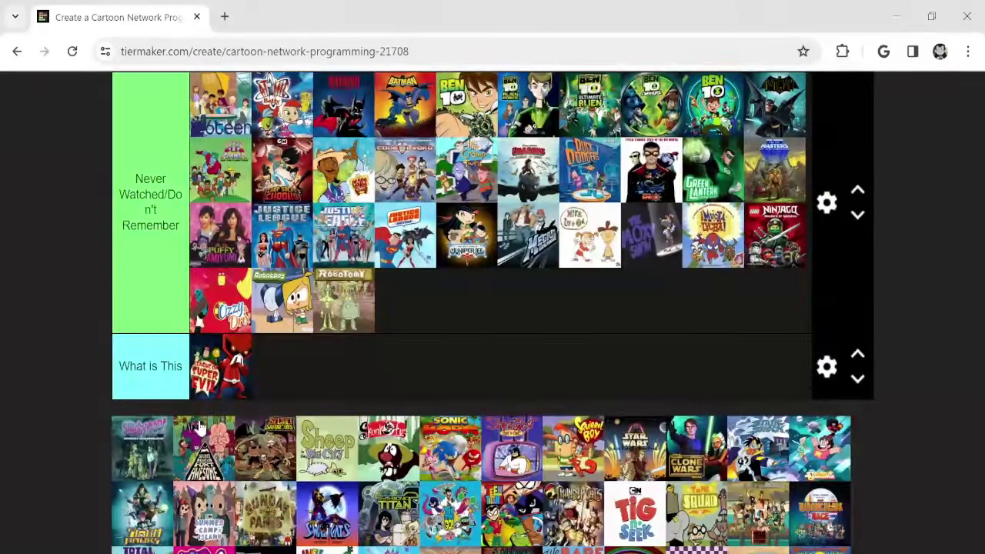
left_click_drag(161, 444, 401, 246)
scroll(402, 246, "down", 10)
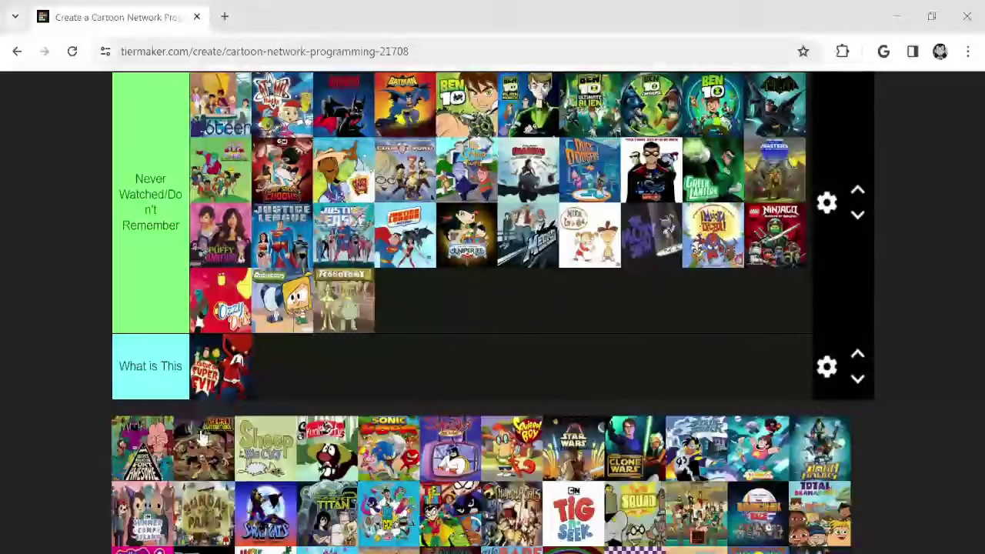
left_click_drag(141, 459, 654, 368)
scroll(183, 296, "down", 3)
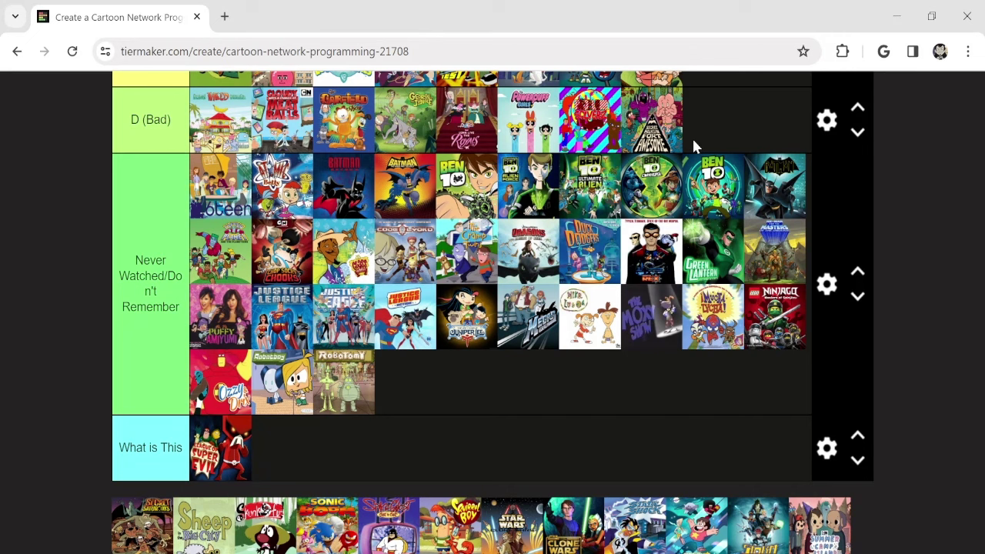
scroll(583, 209, "down", 2)
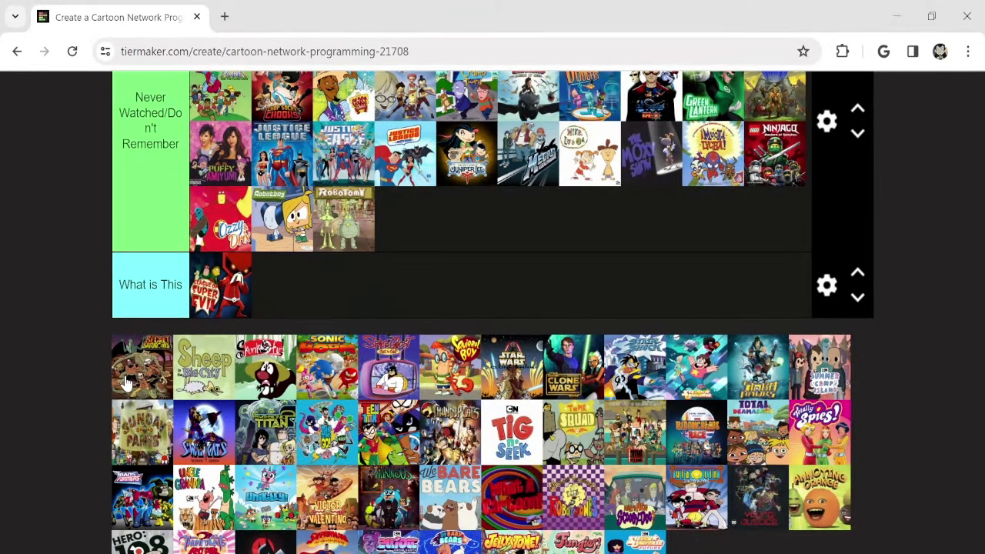
Put Secret Saturdays in Never Watched and place the following show.
left_click_drag(127, 385, 423, 241)
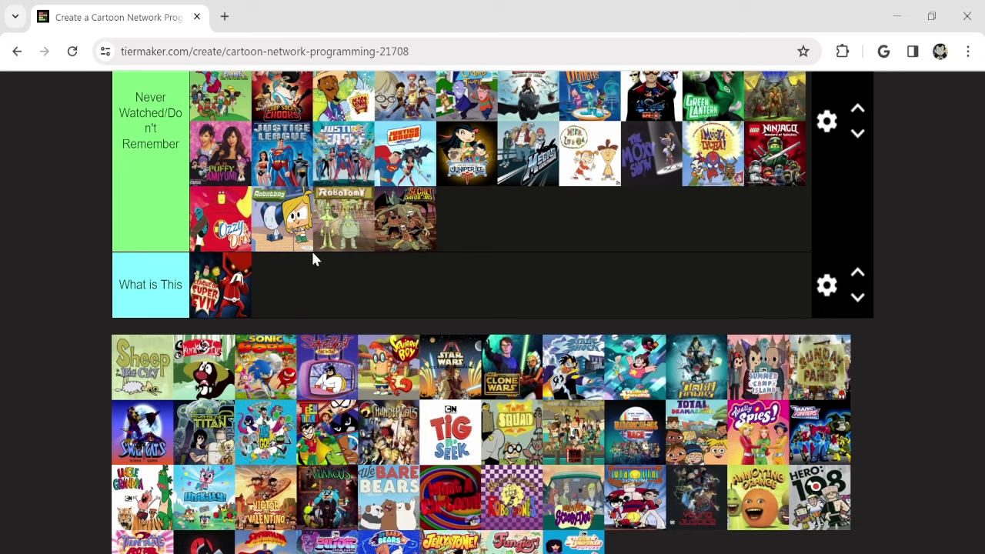
left_click_drag(152, 365, 498, 462)
scroll(53, 304, "up", 3)
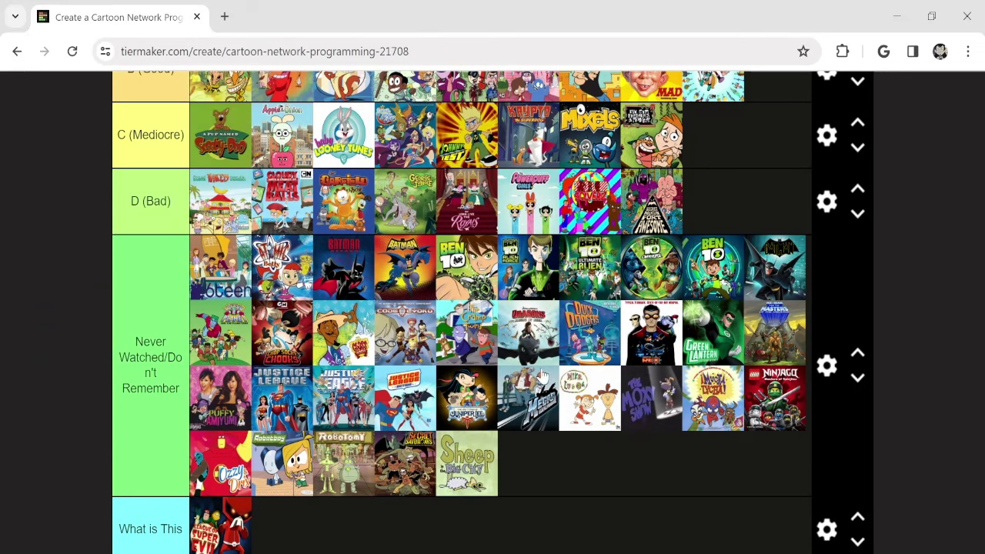
scroll(539, 375, "down", 3)
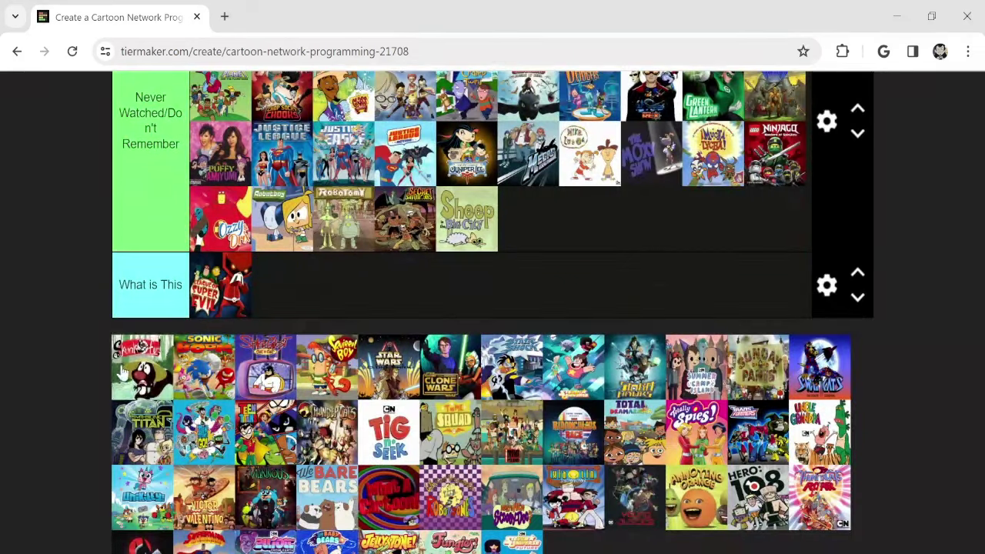
Add the black-and-white cartoon to Never Watched and rank Sonic Boom in A.
left_click_drag(121, 372, 501, 225)
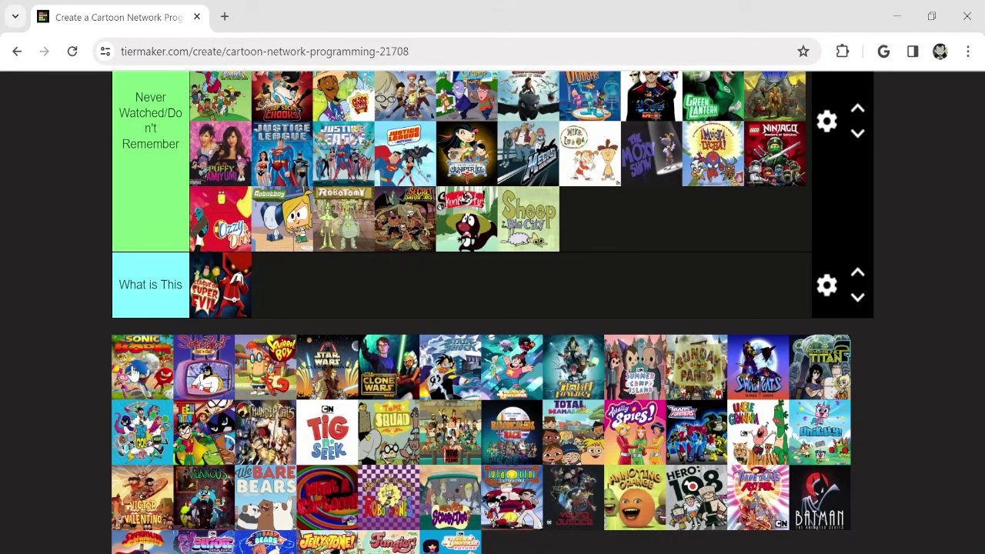
left_click_drag(133, 374, 113, 213)
scroll(60, 353, "up", 6)
scroll(60, 262, "up", 2)
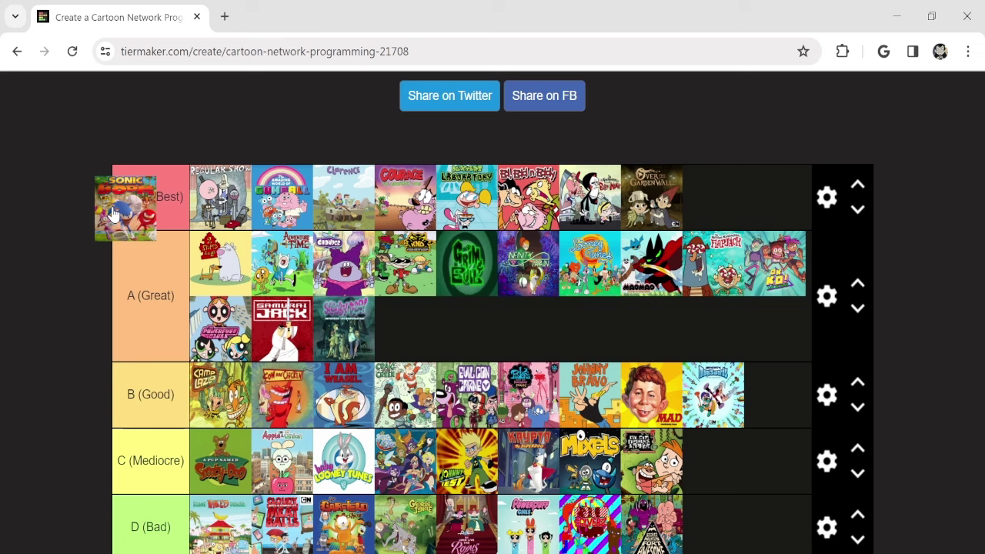
left_click_drag(113, 214, 451, 318)
scroll(452, 319, "down", 5)
scroll(139, 267, "down", 2)
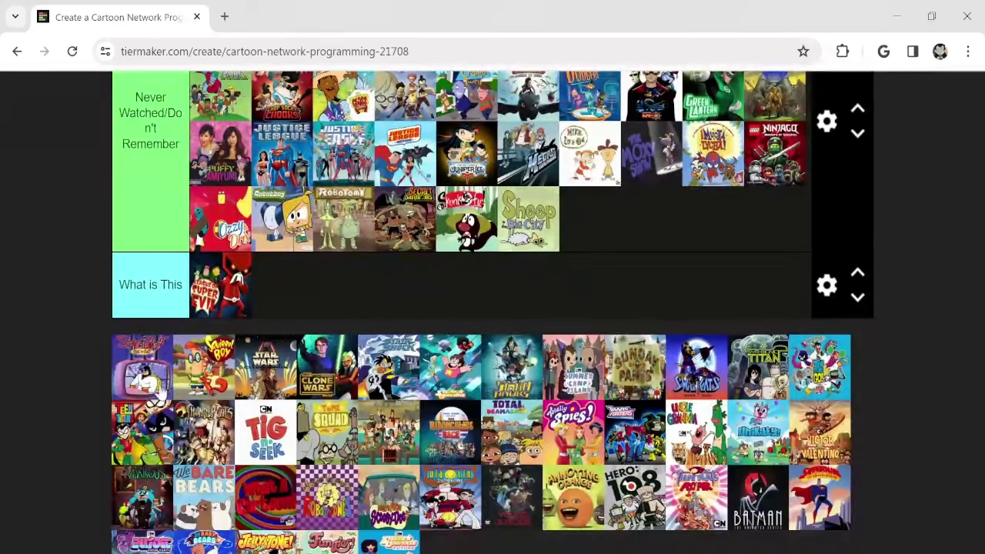
Place Space Ghost in B, Squirrel Boy in C, and Star Wars and Clone Wars in Never Watched.
left_click_drag(143, 363, 793, 245)
scroll(62, 291, "up", 5)
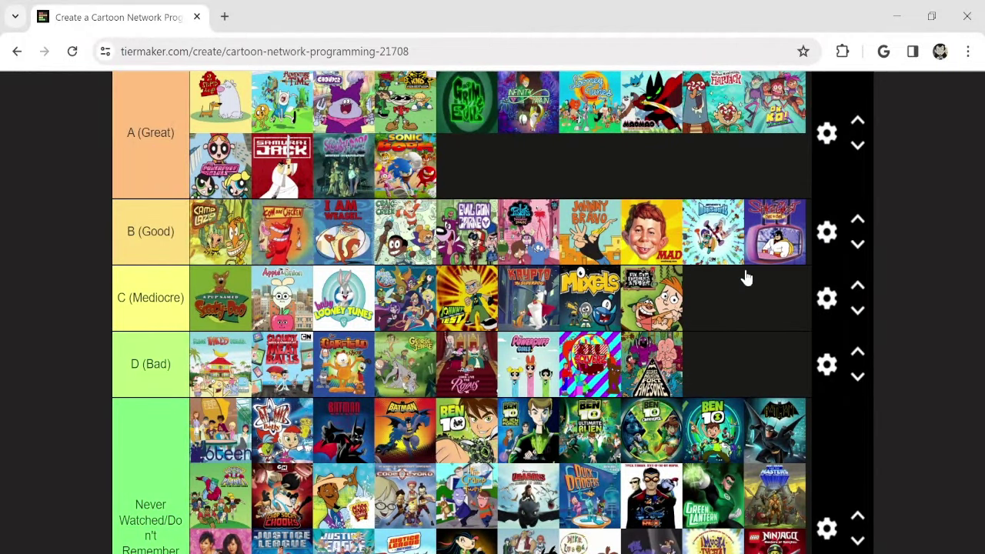
scroll(794, 179, "down", 5)
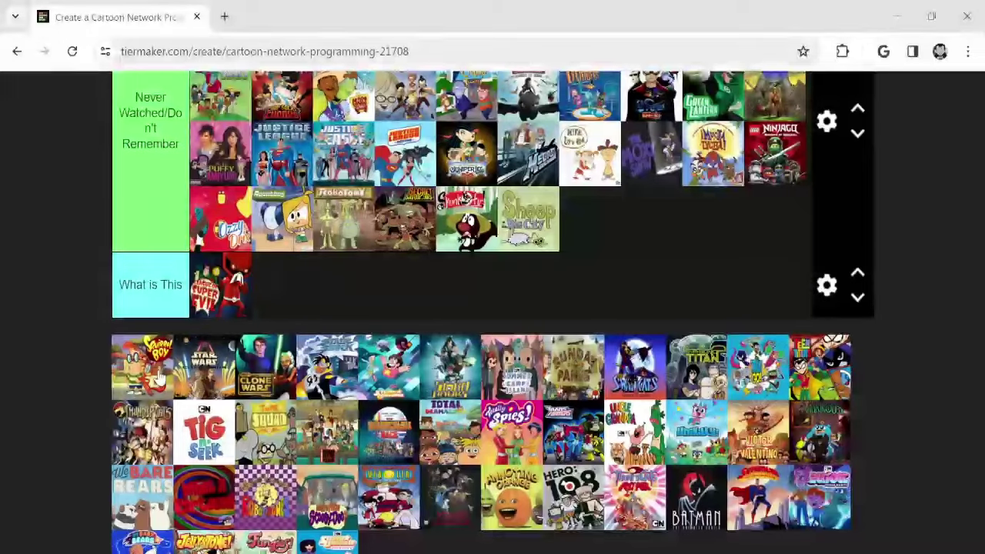
left_click_drag(143, 366, 763, 117)
scroll(55, 338, "up", 3)
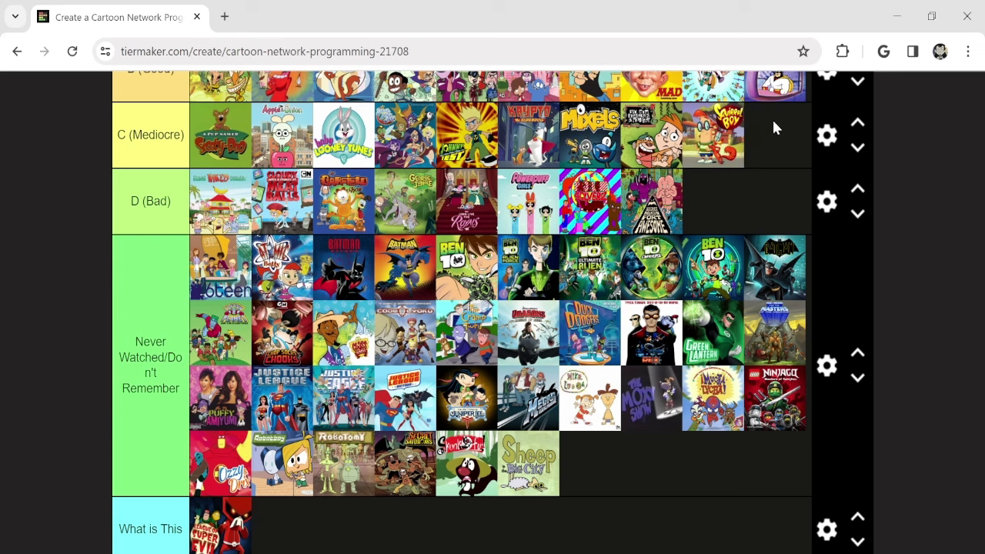
scroll(154, 351, "down", 3)
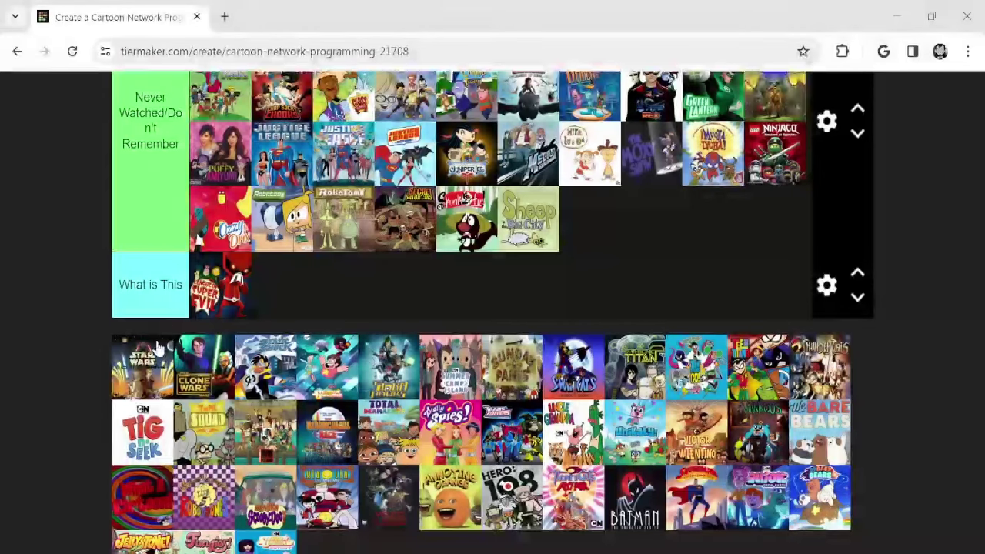
left_click_drag(132, 379, 645, 222)
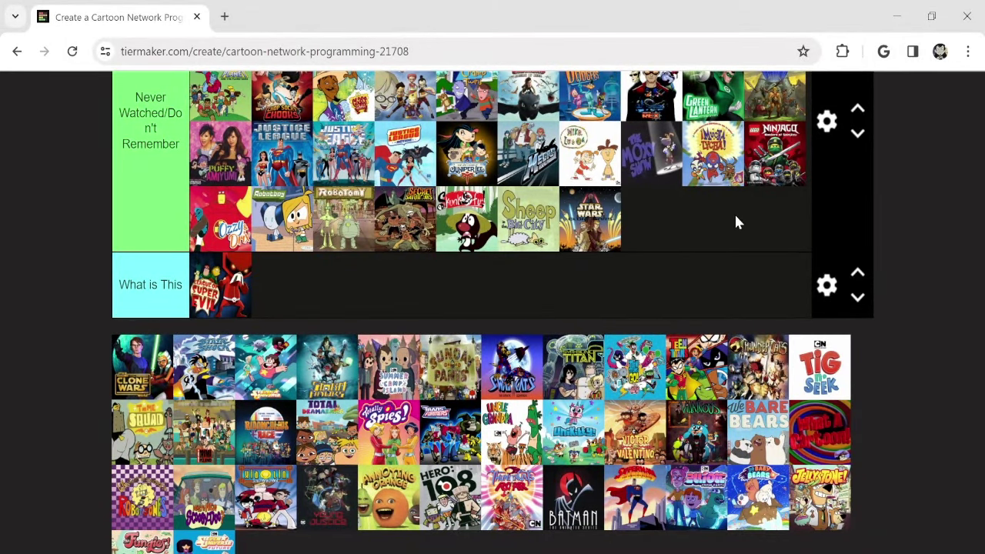
mouse_move(89, 370)
left_mouse_down()
mouse_move(732, 196)
mouse_move(739, 211)
left_mouse_up()
Move Static Shock into the What is This row and place the next show.
left_click_drag(142, 367, 293, 285)
left_click_drag(130, 371, 227, 389)
scroll(74, 356, "up", 2)
scroll(46, 346, "up", 2)
scroll(48, 343, "up", 2)
scroll(49, 345, "down", 10)
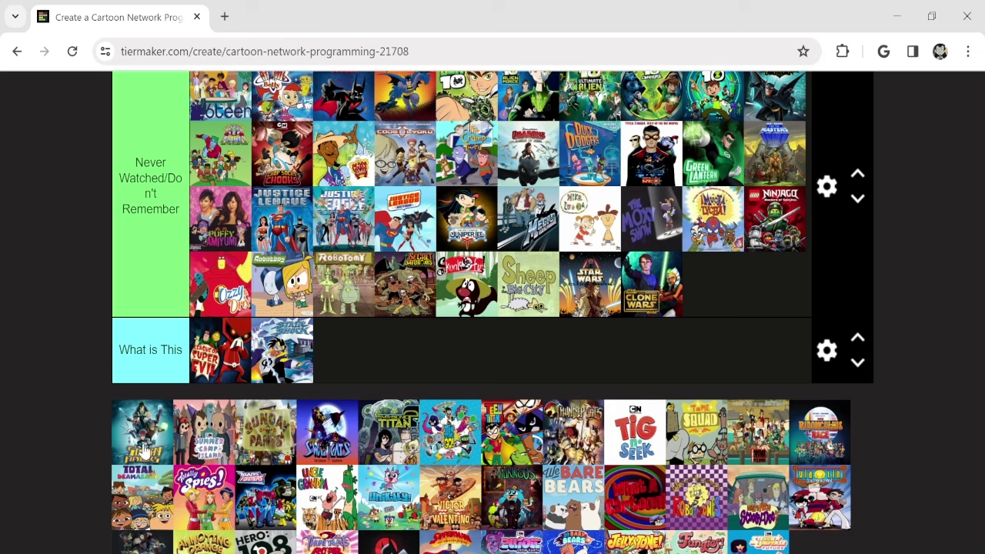
Put one show in What is This, Sunday Pants in Never Watched, SWAT Kats in S.
left_click_drag(144, 449, 342, 353)
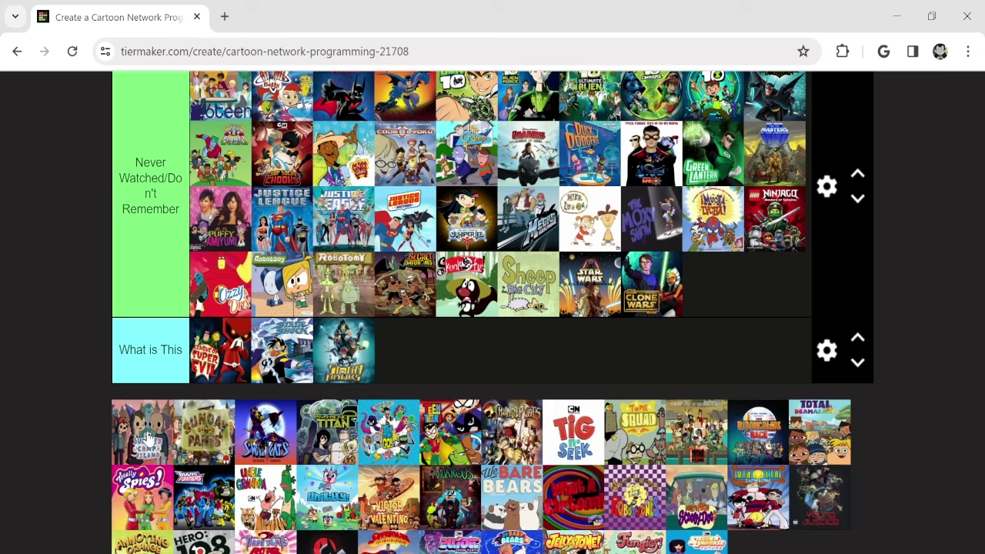
scroll(44, 337, "up", 3)
left_click_drag(142, 437, 329, 136)
scroll(4, 236, "down", 4)
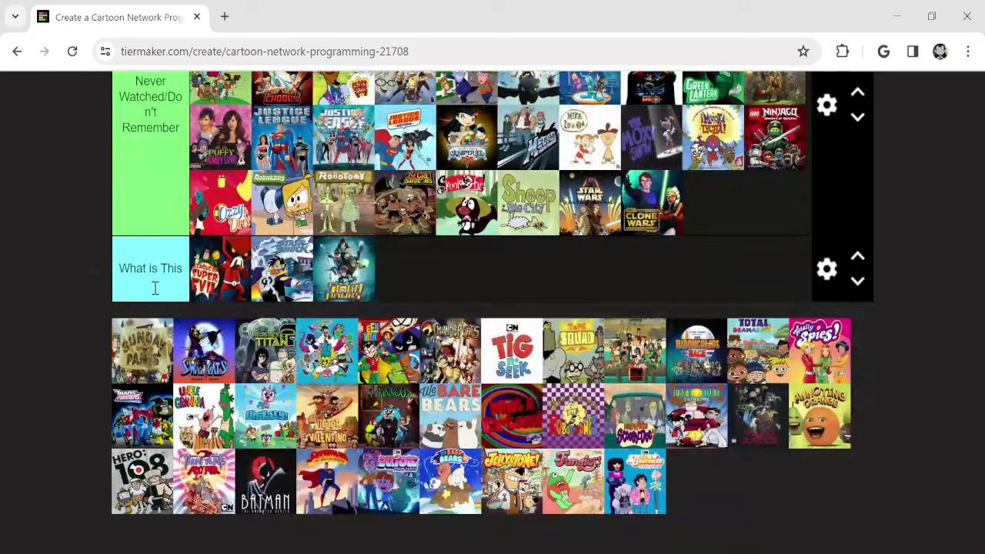
mouse_move(131, 356)
left_mouse_down()
mouse_move(103, 327)
mouse_move(510, 320)
mouse_move(753, 212)
left_mouse_up()
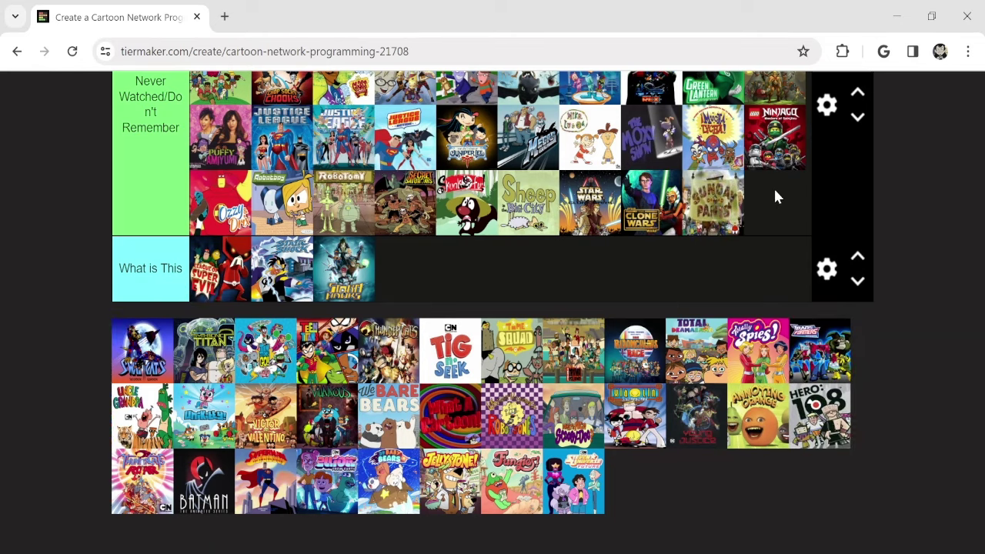
left_click_drag(99, 358, 744, 114)
Add the Titan show to Never Watched and rank Teen Titans Go in C.
scroll(451, 180, "down", 10)
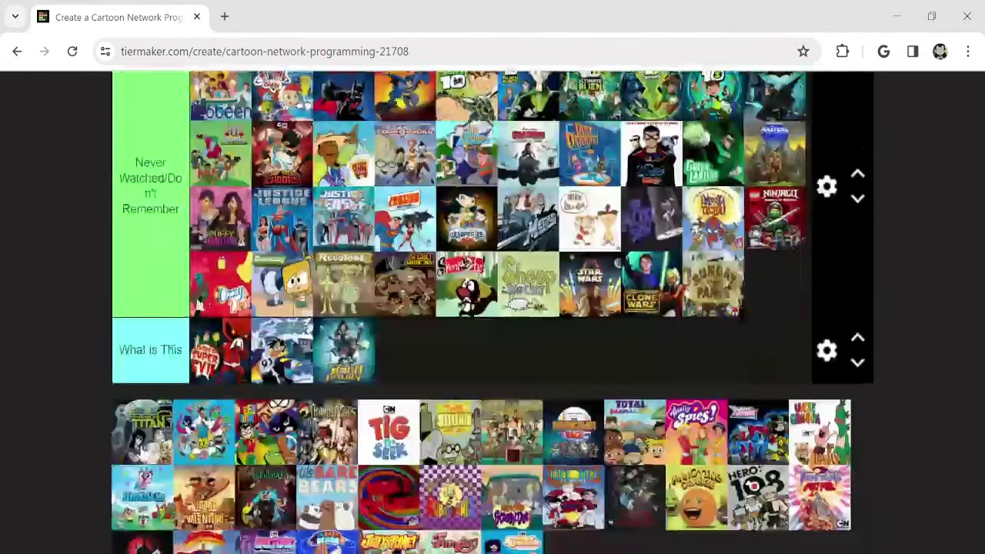
left_click_drag(127, 447, 774, 284)
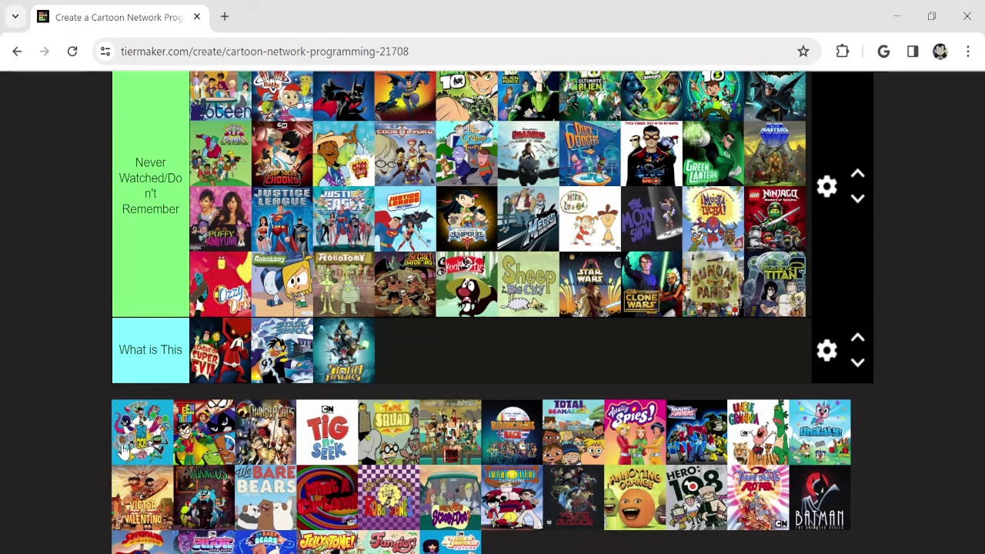
scroll(58, 385, "up", 3)
left_click_drag(123, 452, 53, 385)
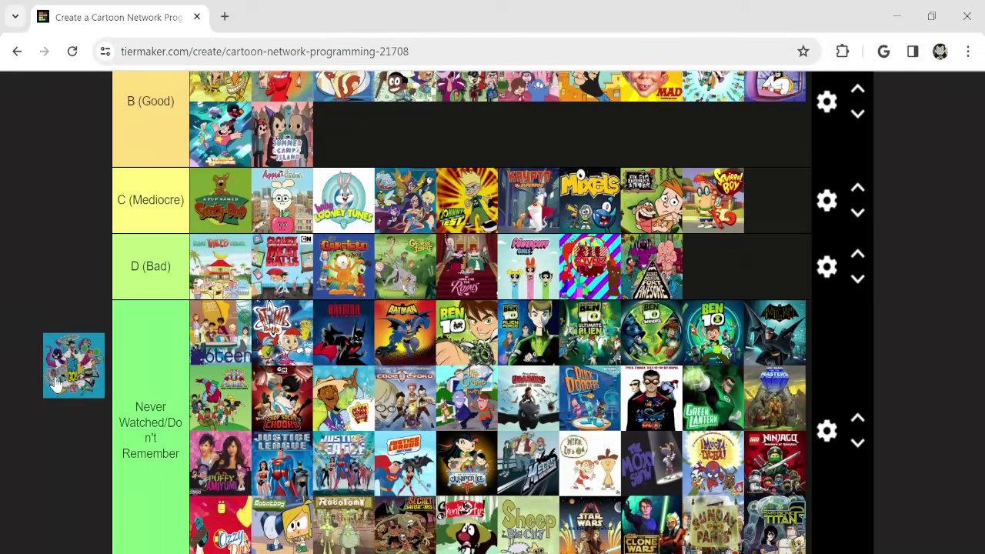
left_click_drag(55, 385, 773, 216)
Place several more shows and move Tig n' Seek into the C (Mediocre) row.
scroll(463, 358, "down", 4)
scroll(138, 348, "up", 7)
left_click_drag(142, 350, 508, 146)
scroll(508, 146, "up", 2)
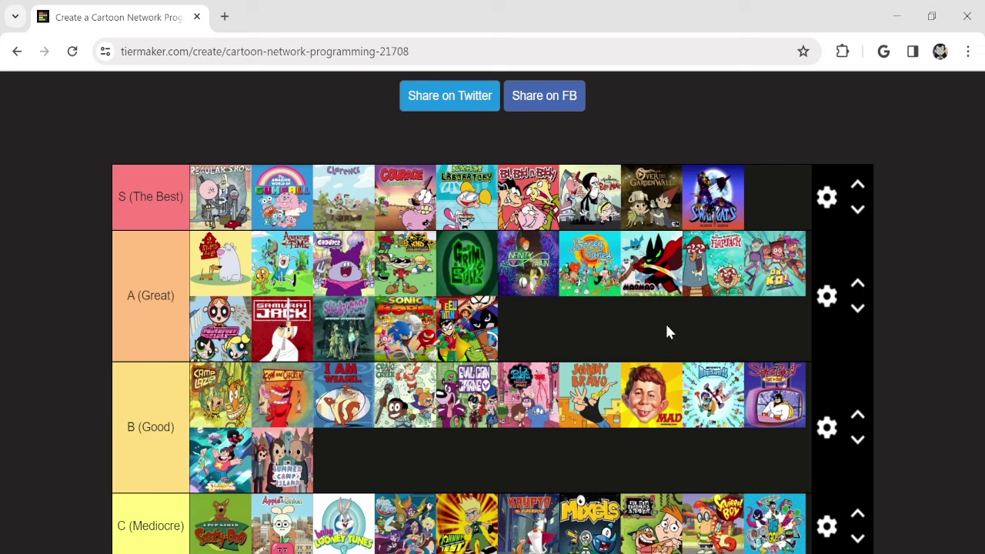
scroll(665, 325, "down", 10)
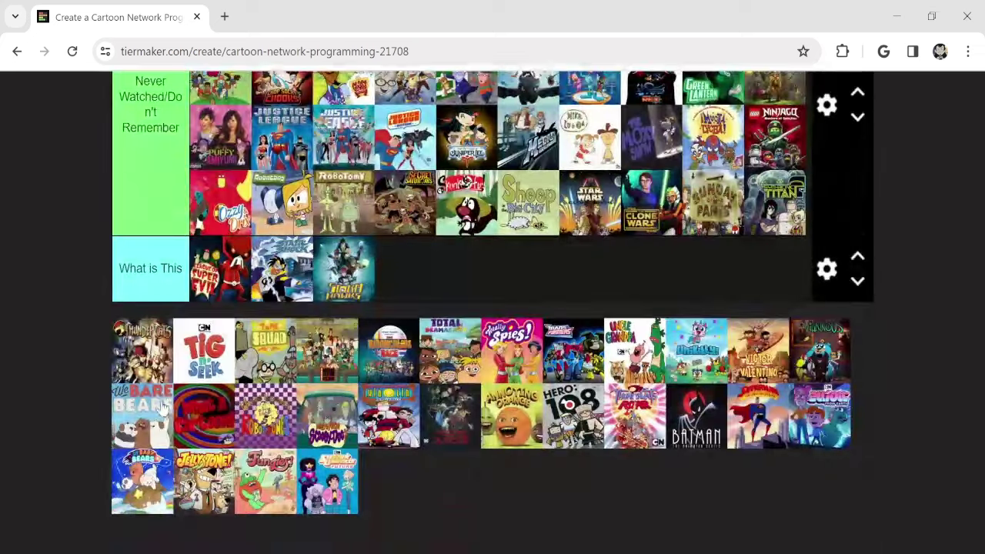
left_click_drag(138, 358, 350, 519)
scroll(59, 347, "up", 3)
scroll(100, 449, "down", 3)
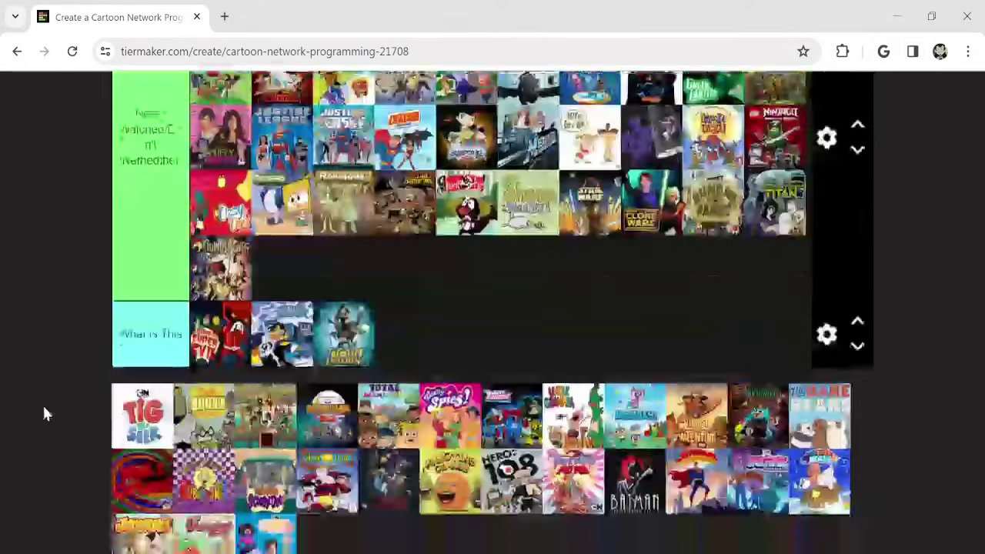
left_click_drag(142, 415, 69, 412)
scroll(63, 408, "up", 4)
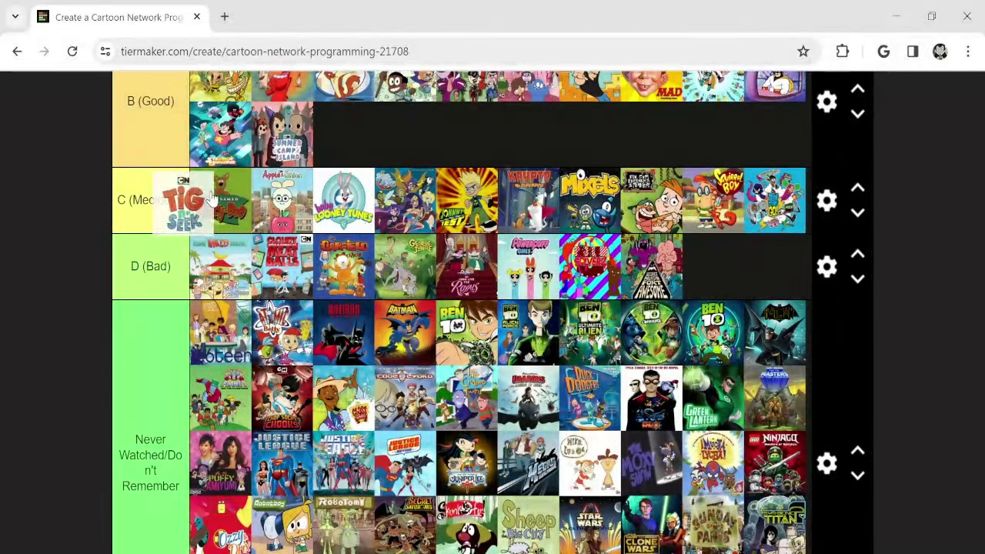
left_click_drag(221, 185, 239, 285)
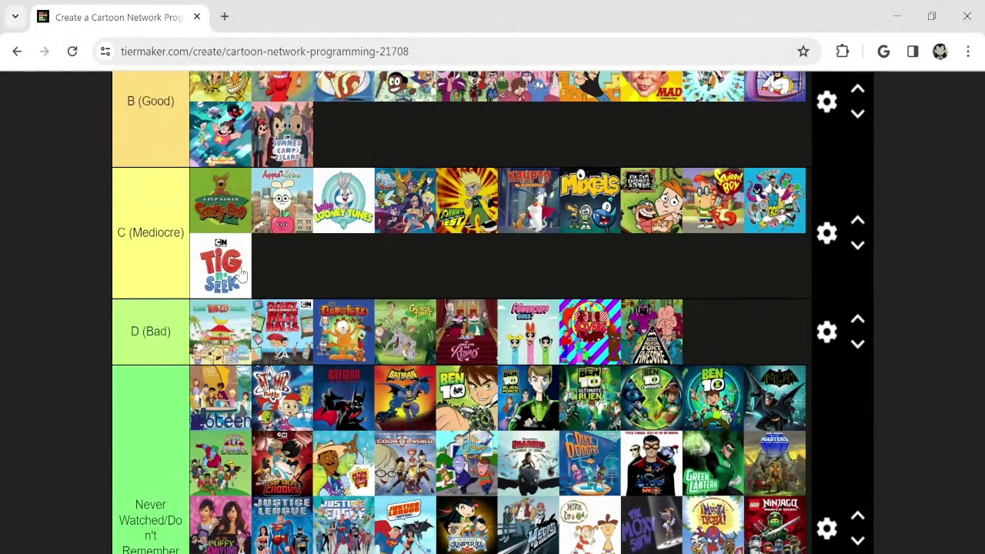
Add Time Squad to Never Watched after ThunderCats and rank the next show in A.
scroll(125, 292, "down", 5)
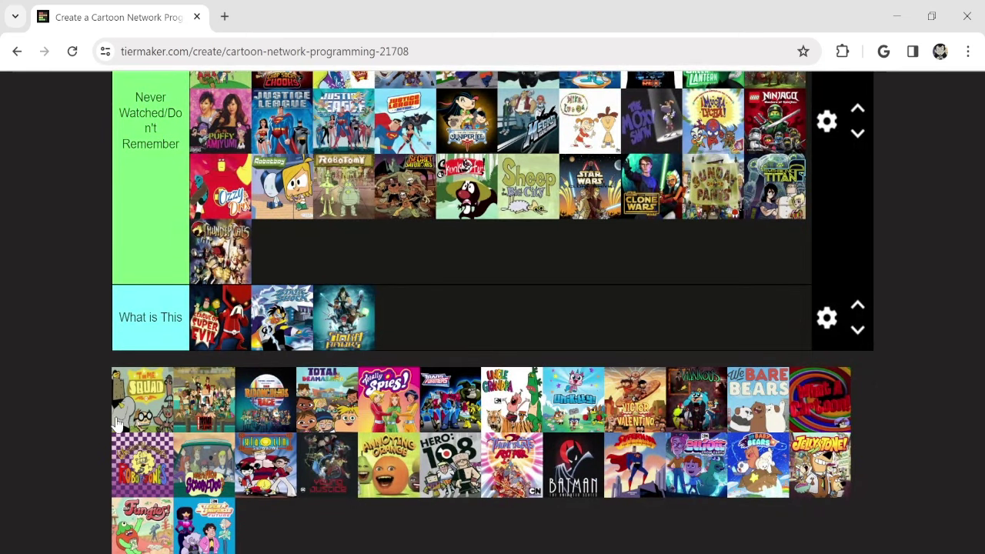
left_click_drag(120, 414, 273, 254)
left_click_drag(136, 418, 575, 235)
scroll(128, 257, "up", 15)
scroll(575, 235, "down", 10)
scroll(218, 323, "down", 3)
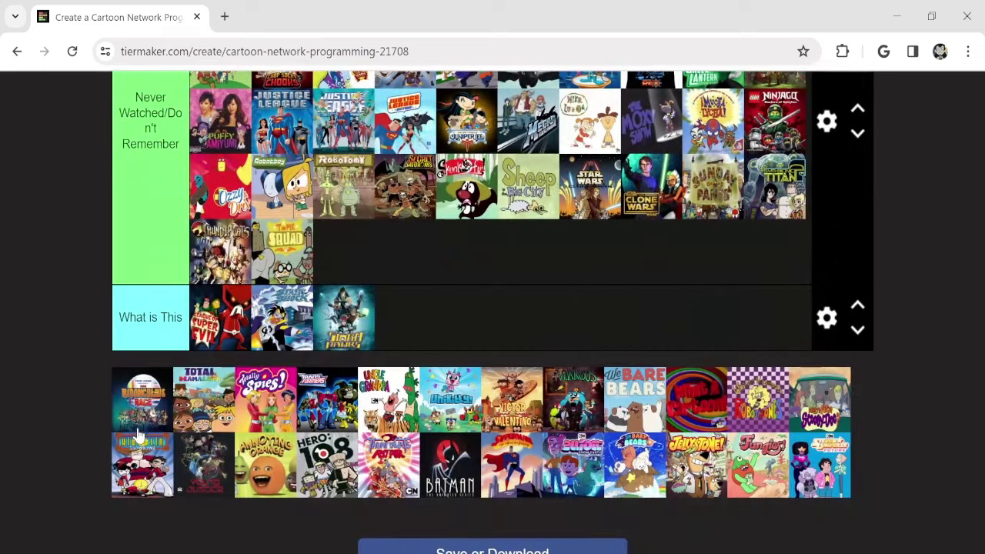
left_click_drag(148, 408, 281, 185)
Place another show in Never Watched and rank Totally Spies in B (Good).
scroll(118, 409, "up", 5)
scroll(90, 302, "down", 1)
scroll(90, 300, "down", 3)
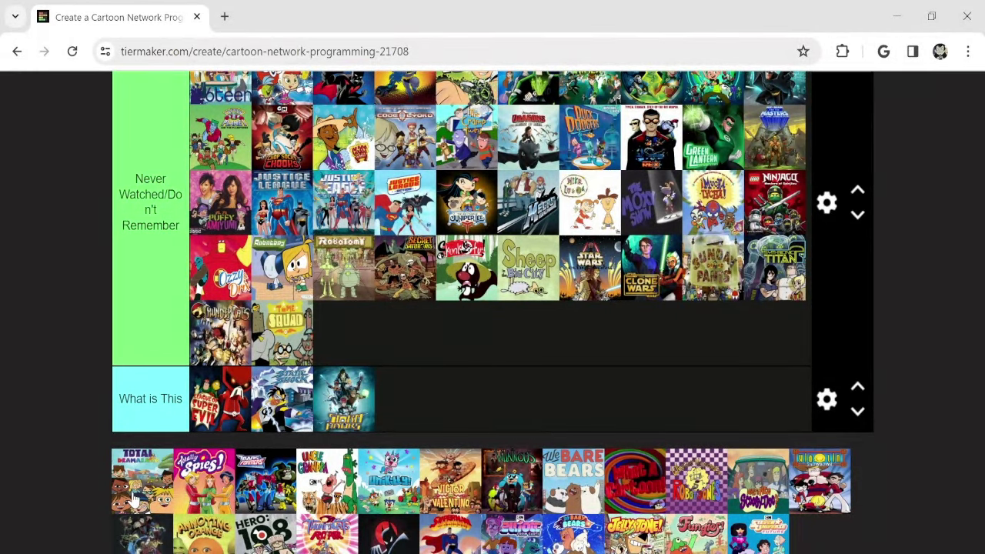
scroll(16, 315, "up", 4)
left_click_drag(135, 499, 757, 254)
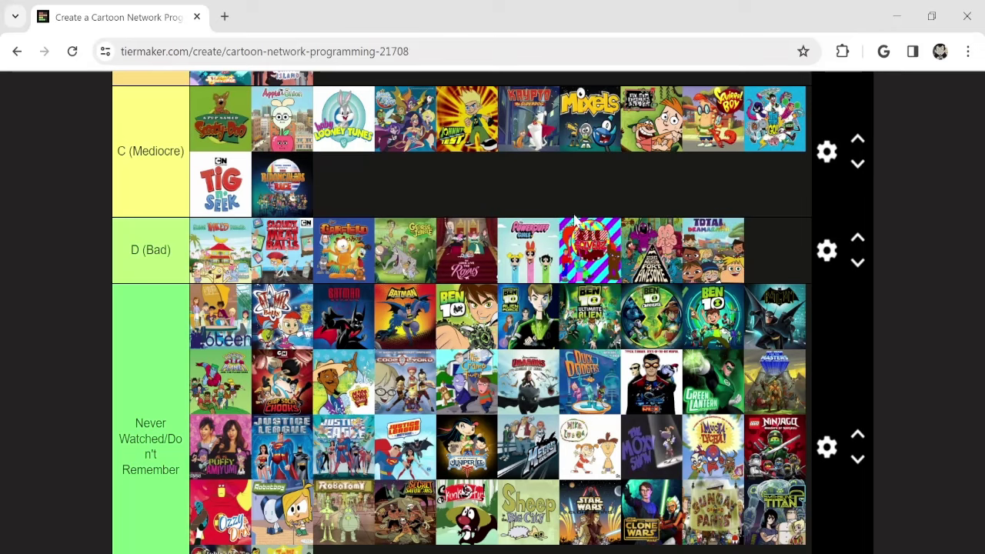
scroll(101, 279, "down", 6)
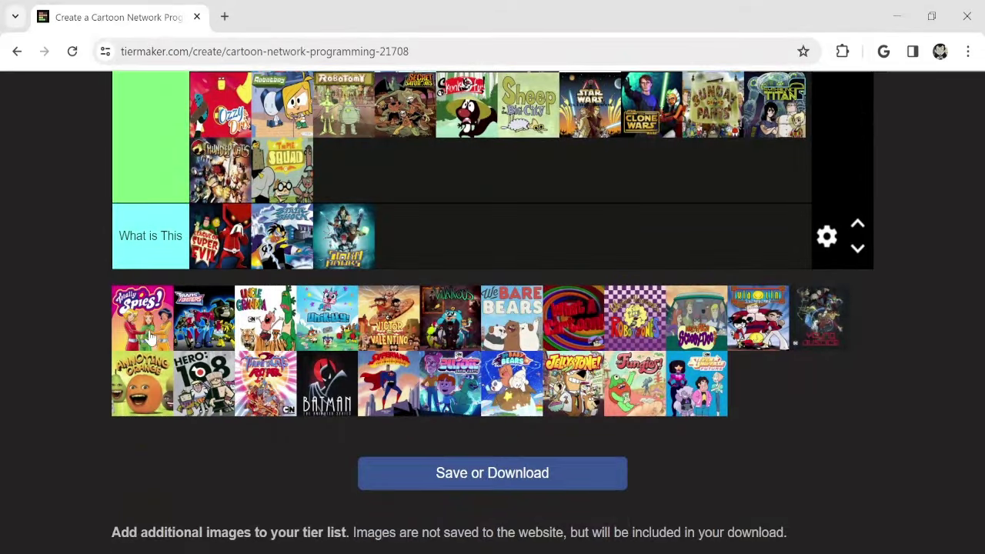
left_click_drag(152, 339, 347, 320)
Move Transformers into Never Watched and Uncle Grandpa to the end of A.
scroll(49, 308, "up", 15)
scroll(295, 223, "down", 12)
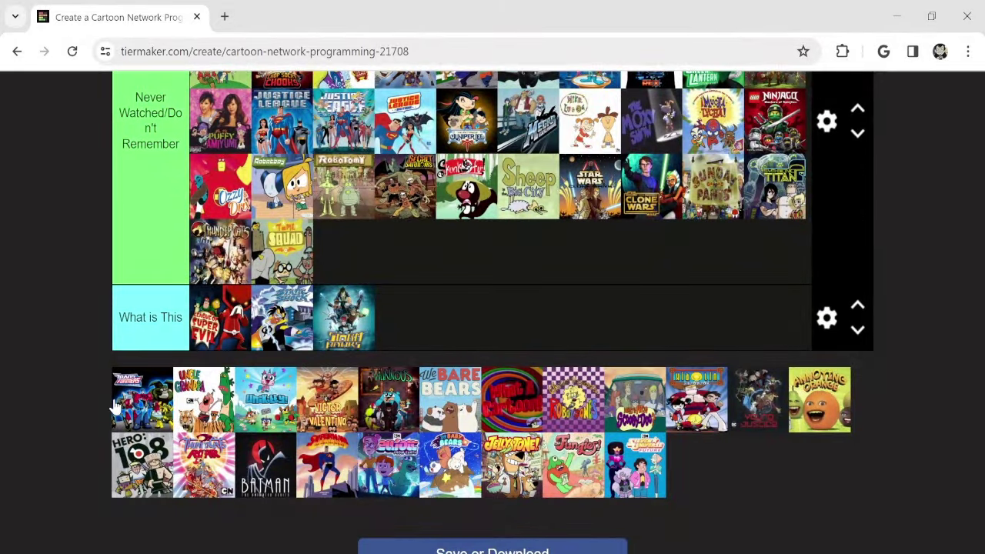
left_click_drag(123, 408, 366, 245)
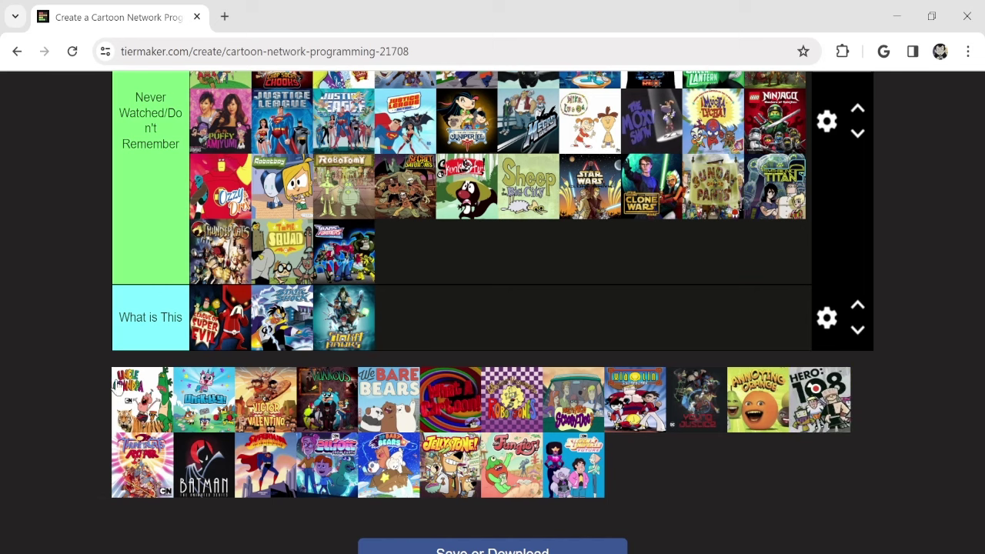
left_click_drag(138, 400, 645, 327)
scroll(87, 344, "up", 10)
scroll(37, 243, "up", 2)
scroll(47, 308, "down", 20)
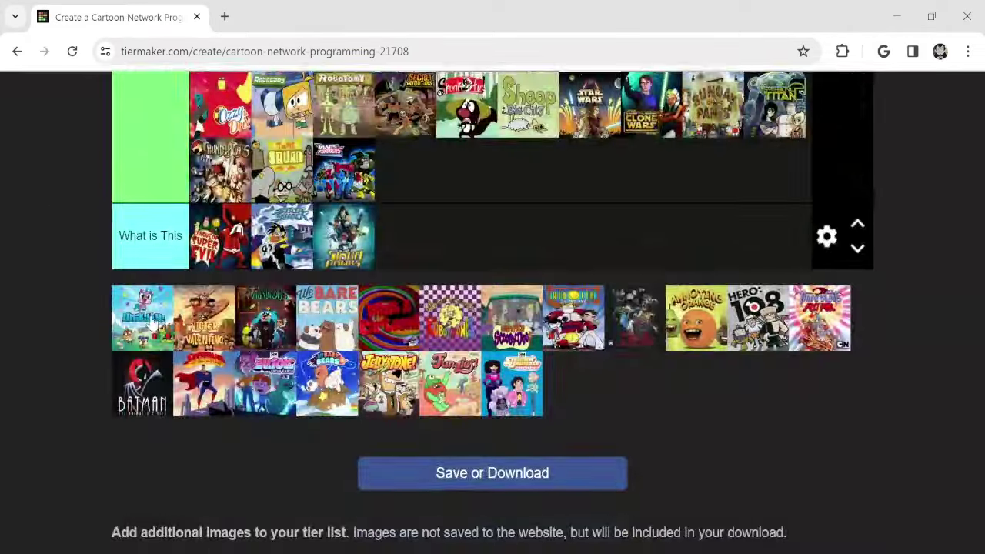
Place Unikitty in C, Victor and Valentino in B, and We Bare Bears in A.
left_click_drag(152, 325, 430, 339)
scroll(46, 312, "up", 10)
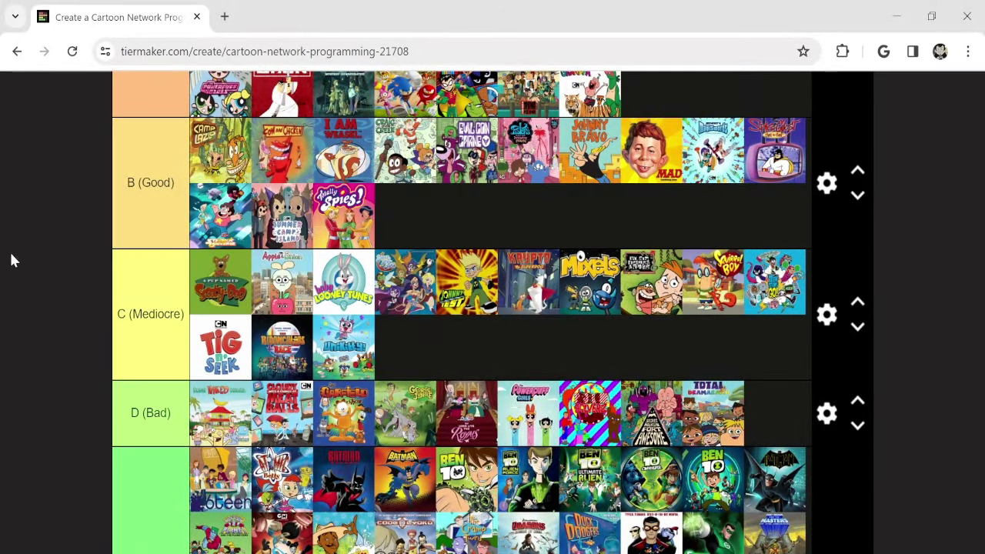
scroll(70, 297, "down", 10)
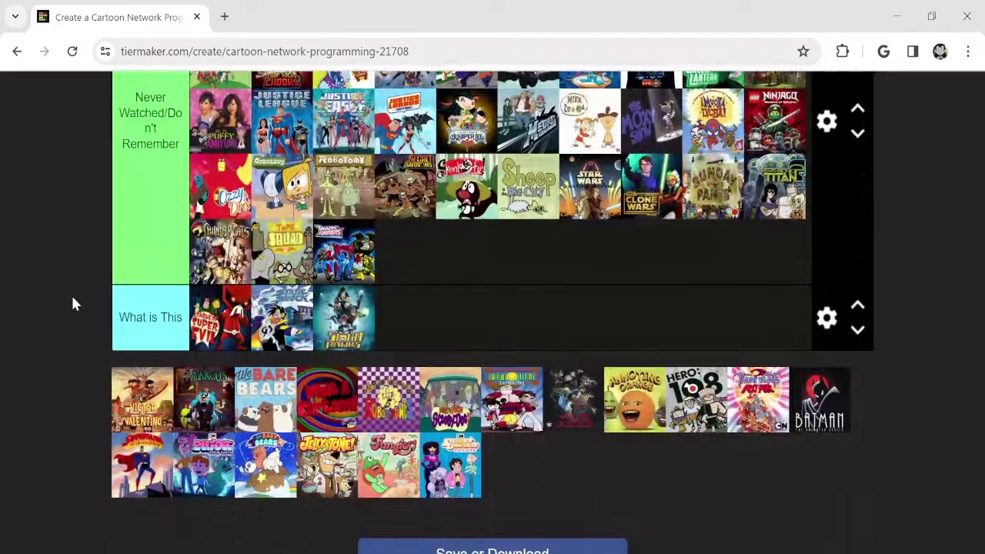
left_click_drag(154, 414, 500, 154)
scroll(78, 348, "up", 10)
scroll(154, 264, "down", 10)
left_click_drag(142, 317, 421, 175)
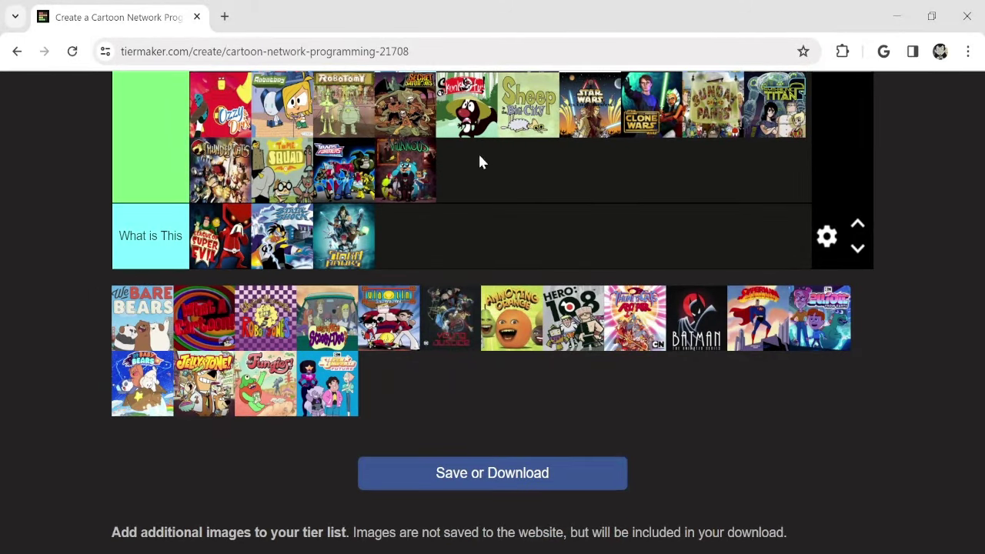
Put What a Cartoon in the Never Watched row and Scooby-Doo in the B (Good) tier.
left_click_drag(140, 308, 135, 486)
scroll(53, 299, "up", 10)
scroll(659, 181, "down", 10)
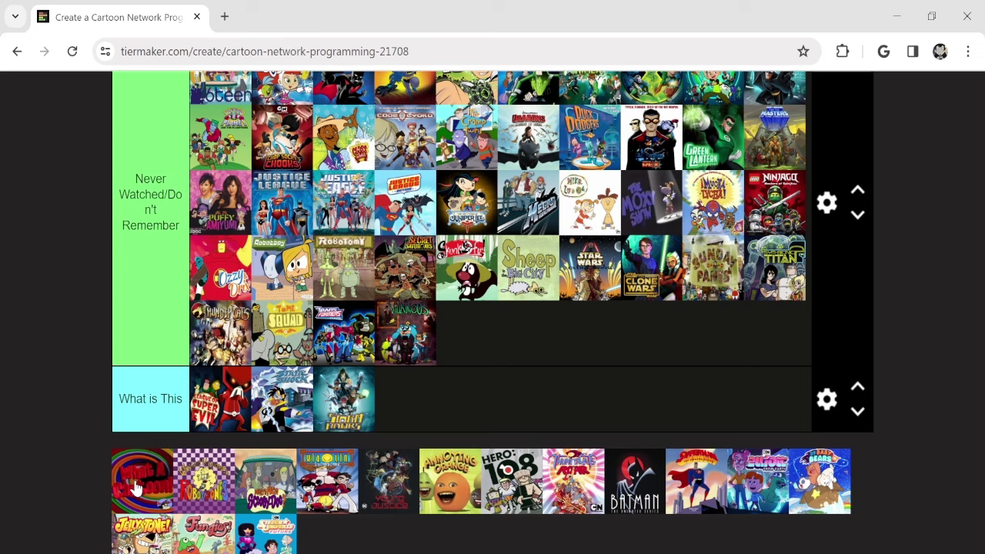
left_click_drag(135, 486, 474, 331)
left_click_drag(150, 499, 557, 458)
scroll(63, 402, "up", 10)
scroll(2, 354, "down", 10)
left_click_drag(141, 316, 528, 378)
Add Villainous and Young Justice to Never Watched, then pick up Annoying Orange.
scroll(29, 277, "up", 10)
scroll(61, 352, "down", 7)
scroll(62, 350, "down", 5)
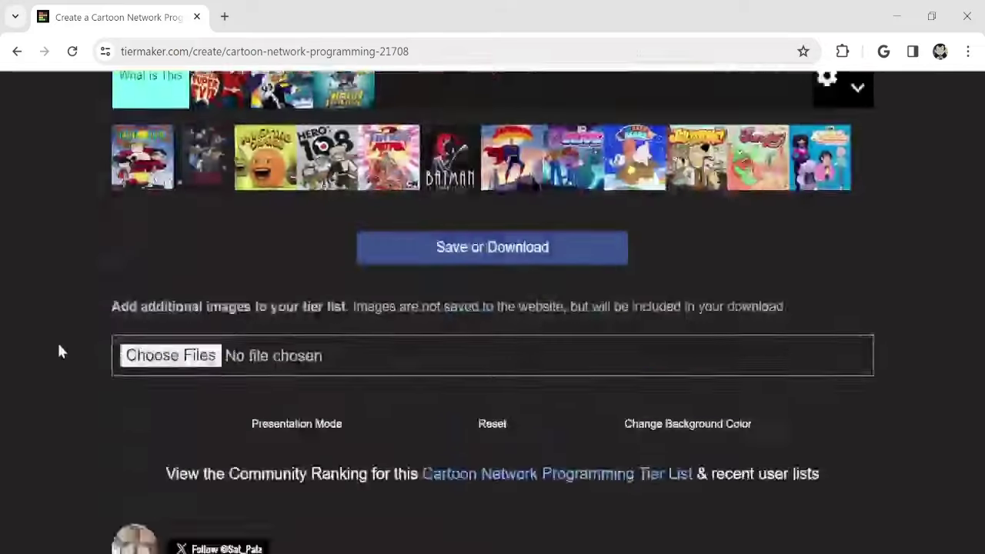
scroll(77, 385, "up", 3)
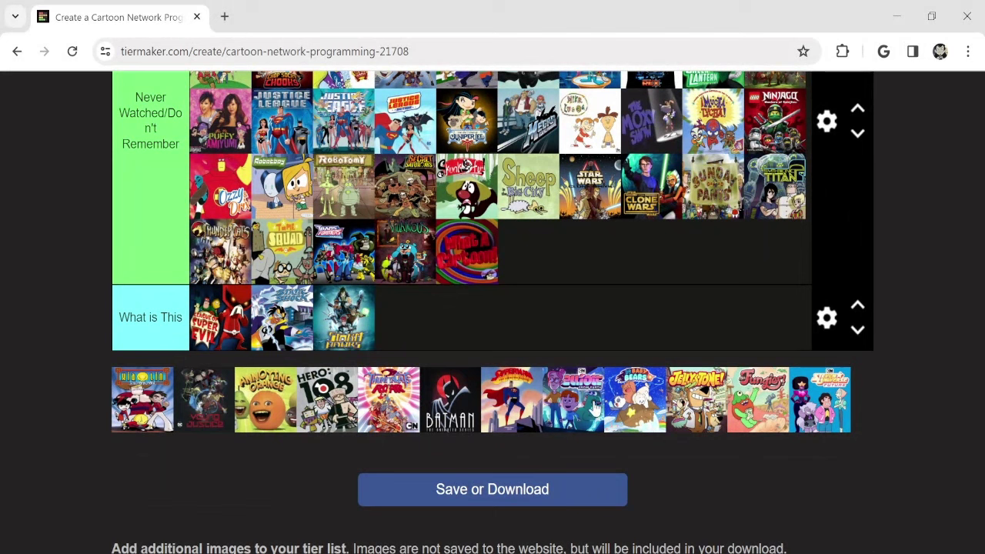
left_click_drag(149, 404, 565, 243)
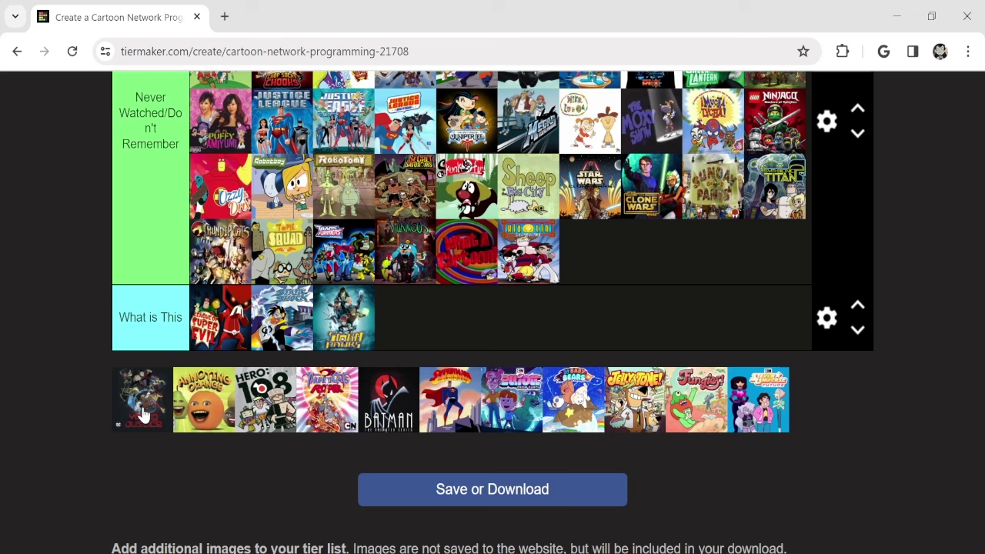
left_click_drag(146, 400, 608, 254)
left_click_drag(138, 412, 27, 323)
scroll(63, 312, "up", 3)
scroll(63, 312, "up", 2)
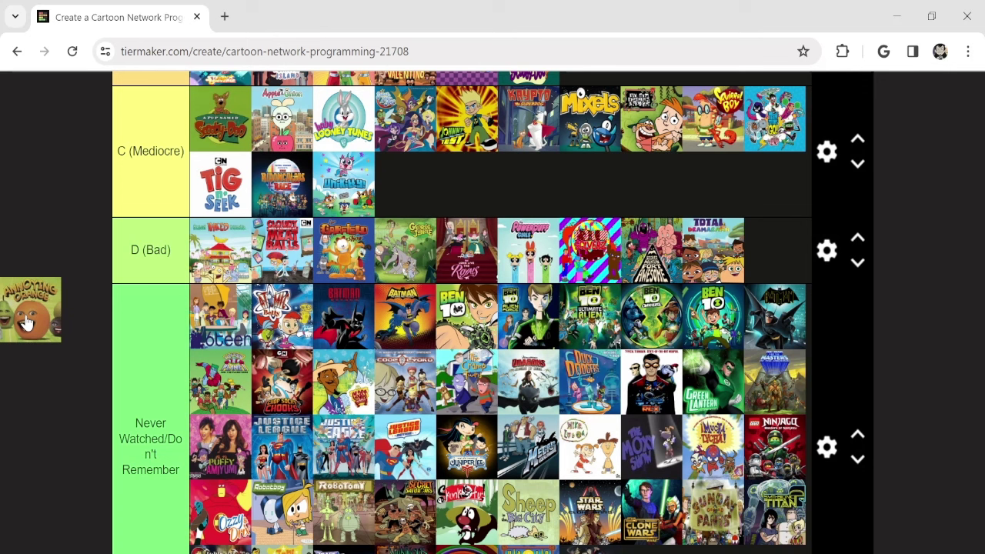
Drop Annoying Orange into D (Bad), and Hero 108, Batman and Superman into Never Watched.
left_click_drag(27, 323, 792, 239)
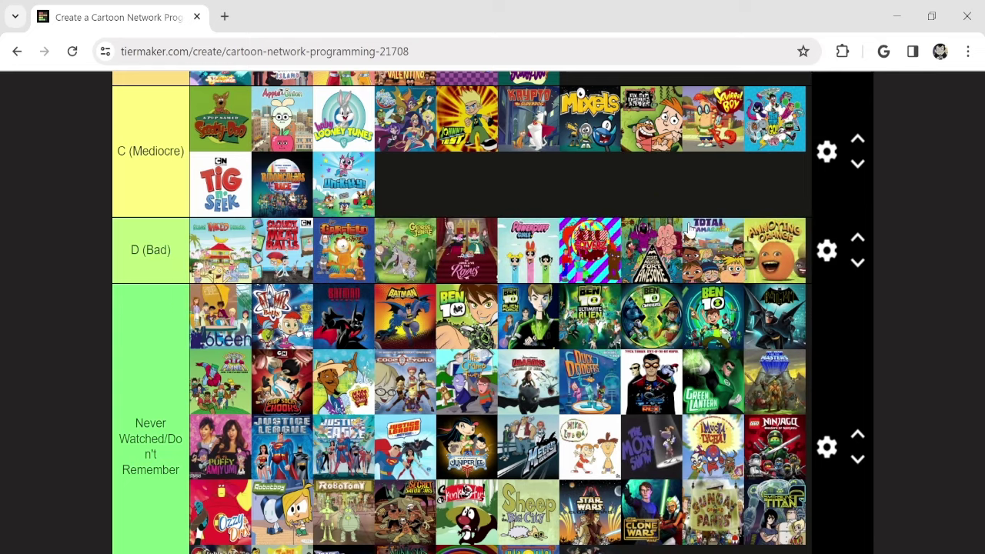
scroll(538, 262, "down", 6)
scroll(121, 369, "up", 2)
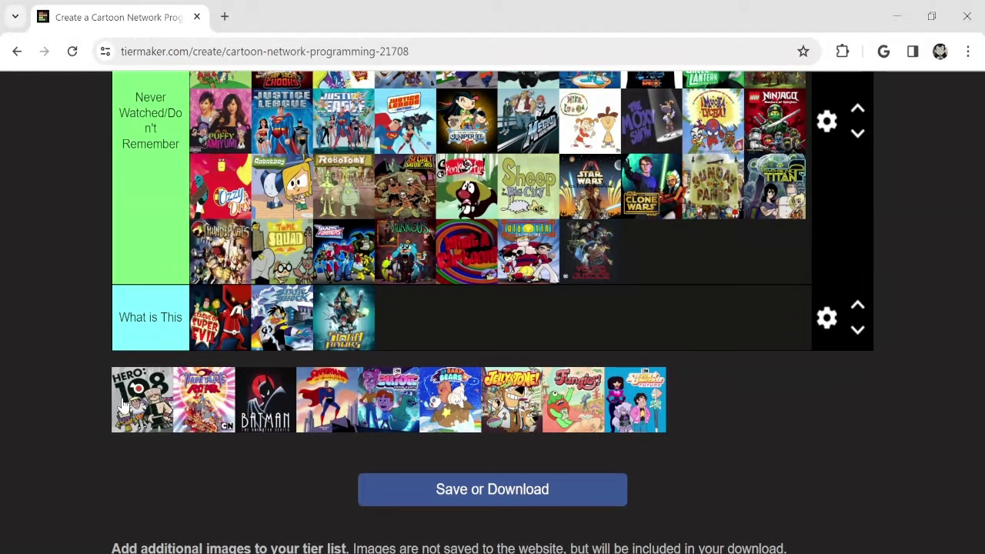
left_click_drag(125, 407, 710, 259)
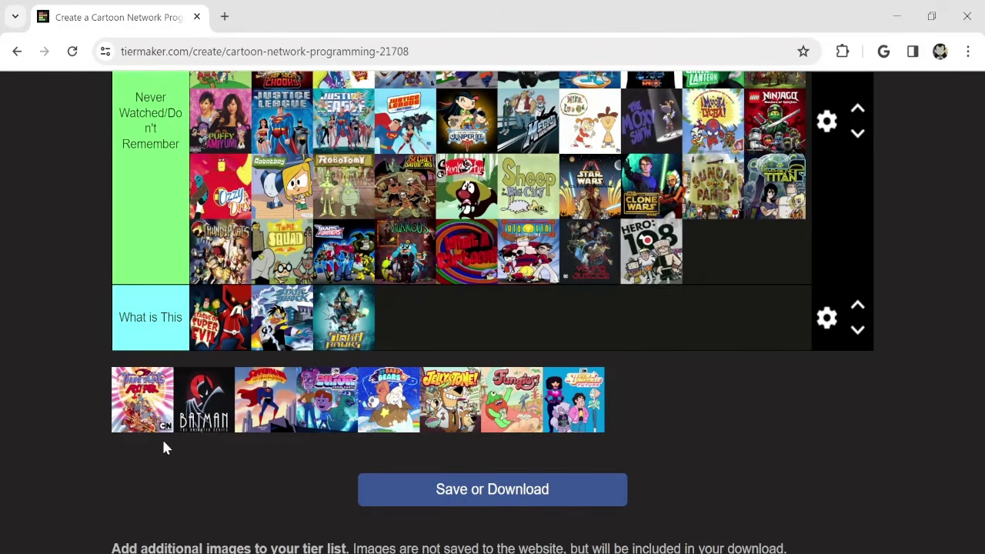
left_click_drag(153, 398, 712, 250)
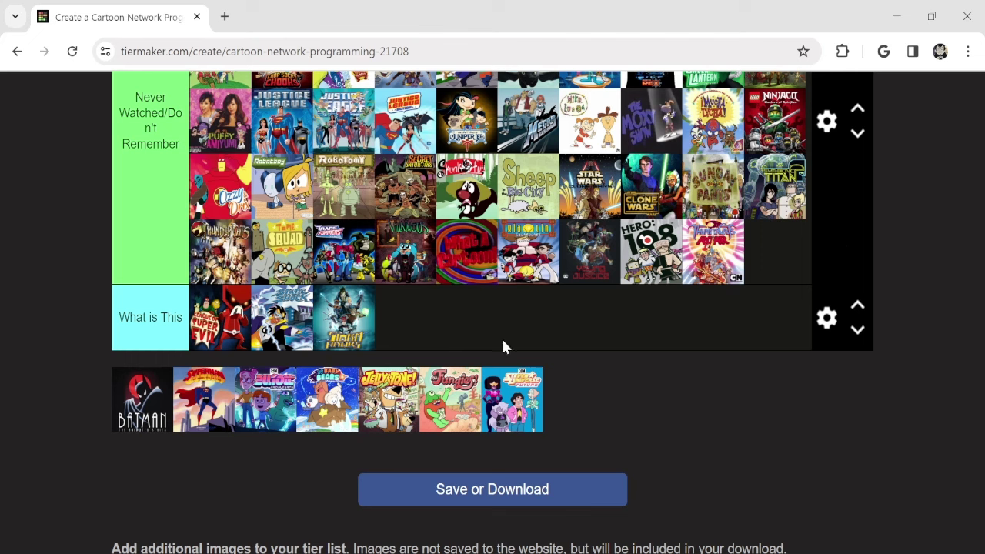
left_click_drag(139, 410, 802, 252)
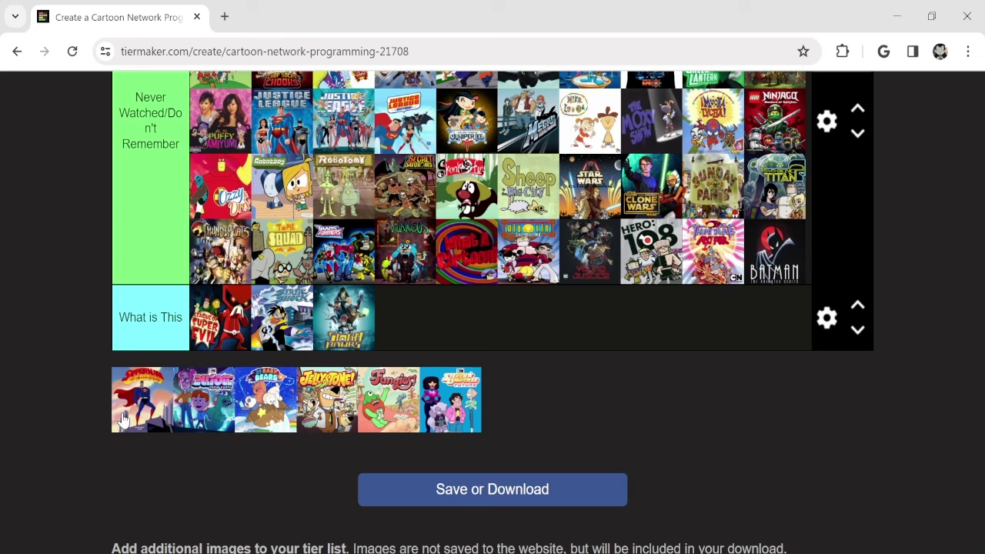
left_click_drag(122, 419, 749, 288)
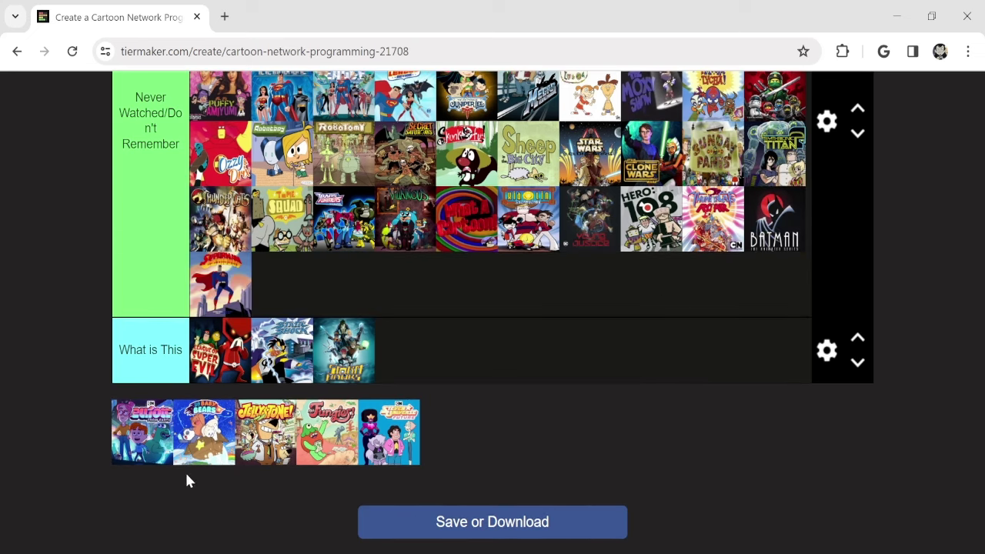
Rank two more shows in C (Mediocre), and Jellystone and Jungle Beat under Never Watched.
scroll(43, 429, "up", 6)
left_click_drag(139, 443, 406, 396)
scroll(38, 408, "up", 1)
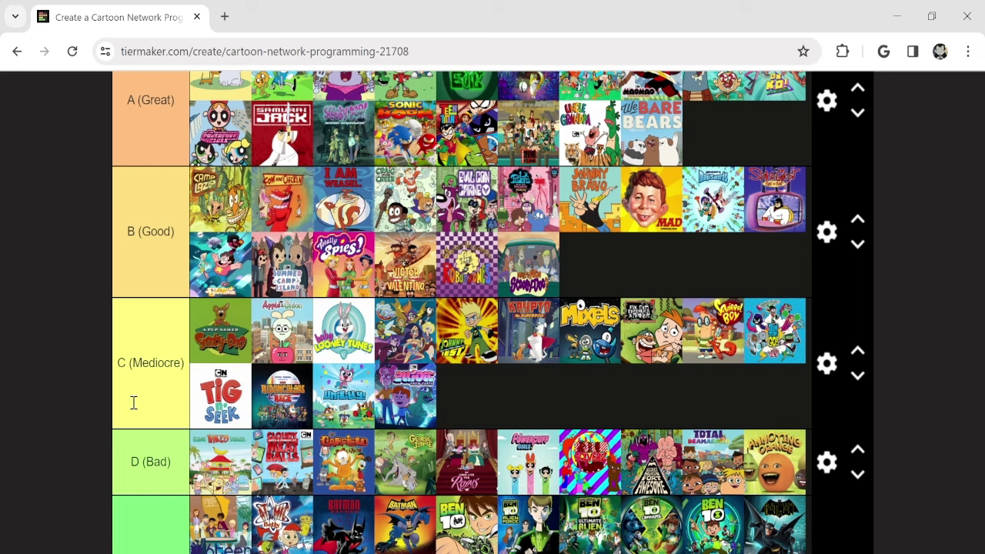
scroll(132, 402, "down", 6)
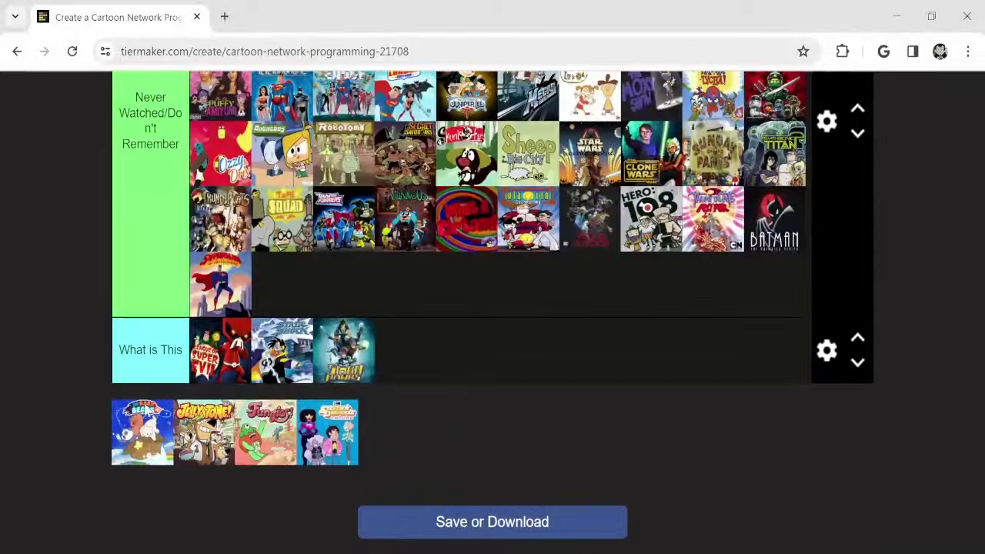
left_click_drag(142, 431, 505, 311)
scroll(40, 341, "up", 6)
scroll(65, 351, "down", 6)
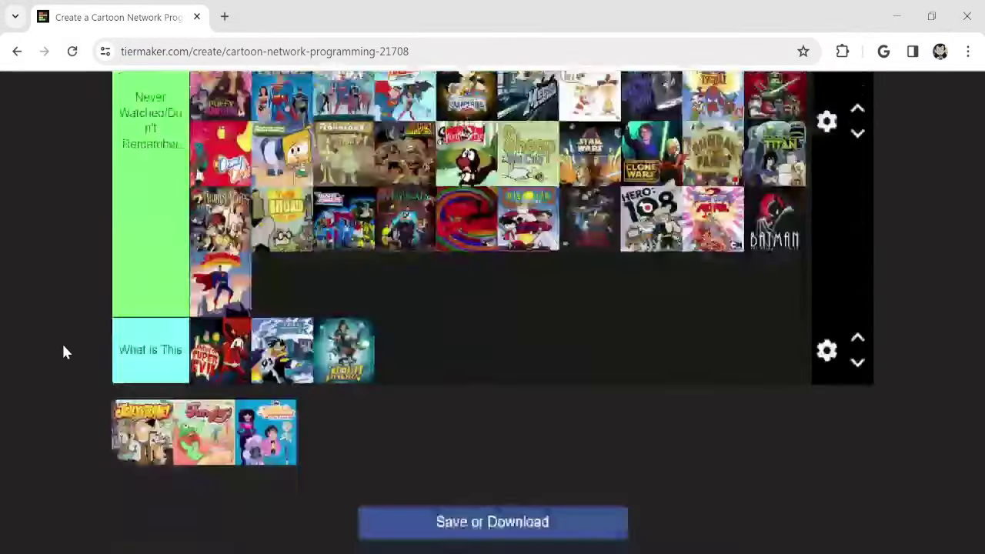
left_click_drag(143, 454, 340, 301)
left_click_drag(123, 450, 400, 294)
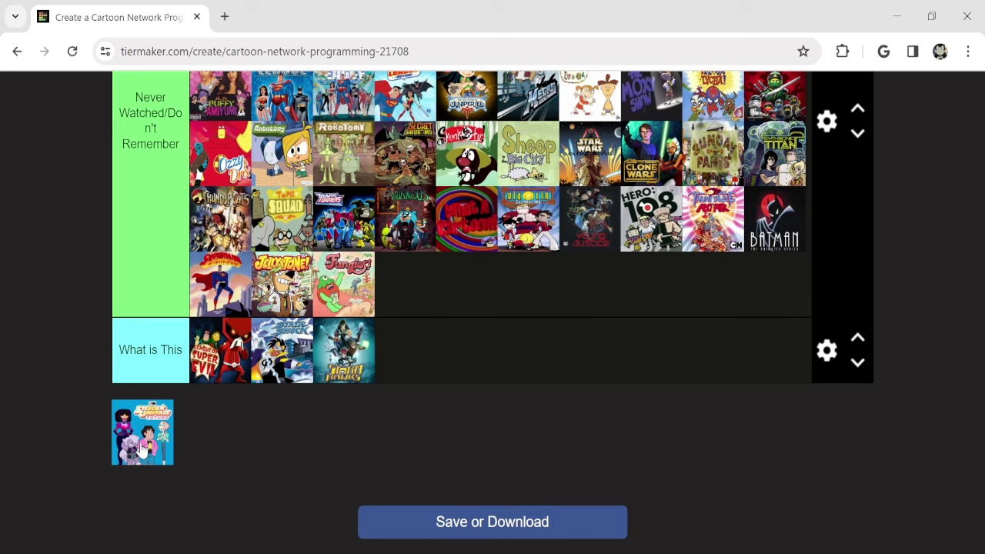
left_click_drag(138, 453, 143, 296)
Scroll through the finished tier list to review every row, from S (The Best) to What is This.
scroll(75, 364, "up", 3)
scroll(96, 406, "down", 10)
scroll(97, 412, "up", 10)
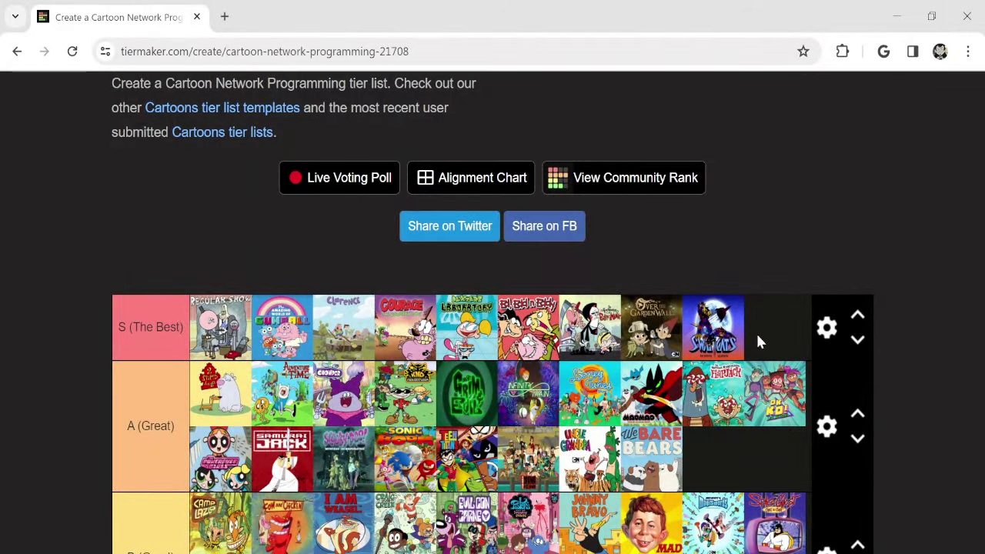
scroll(42, 244, "down", 6)
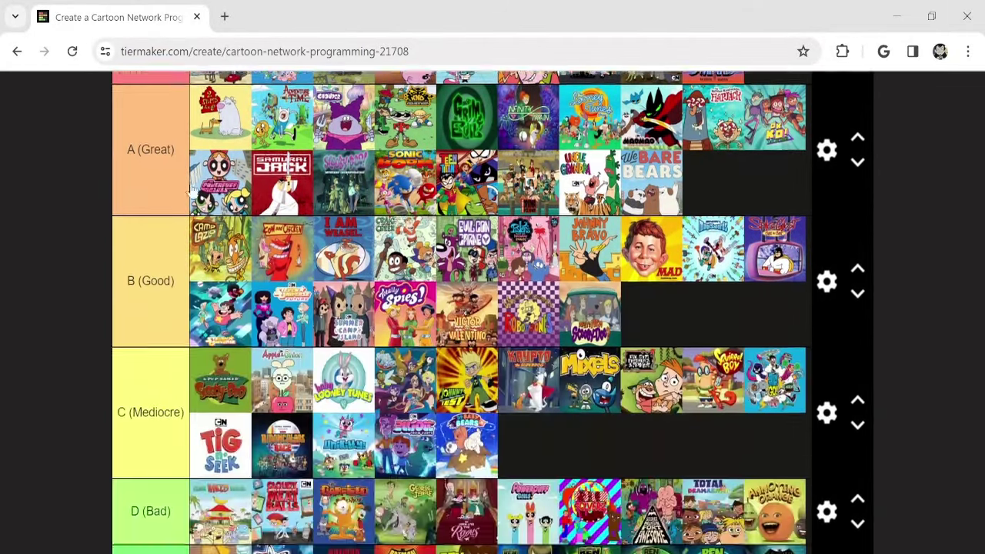
scroll(163, 221, "down", 10)
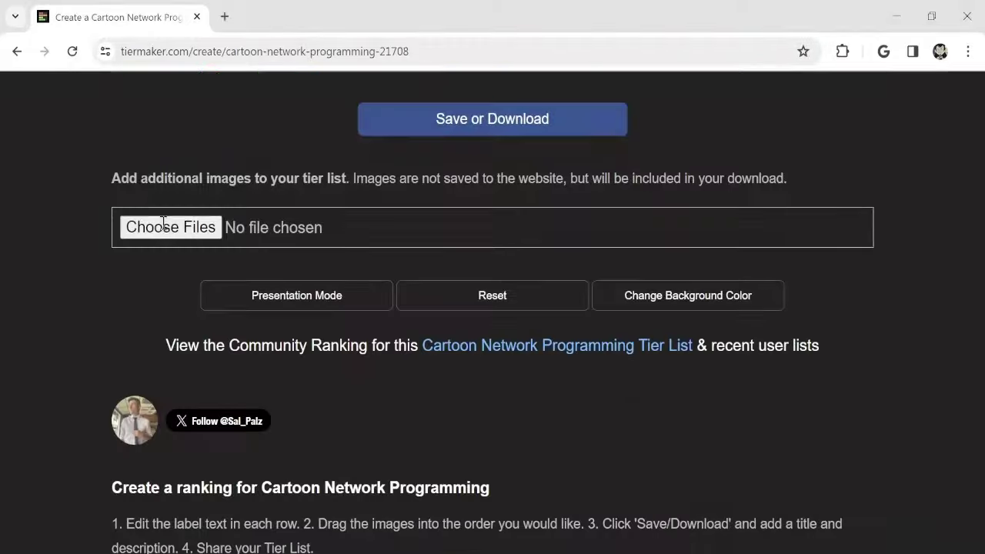
scroll(48, 341, "down", 6)
scroll(54, 334, "up", 9)
scroll(60, 335, "up", 10)
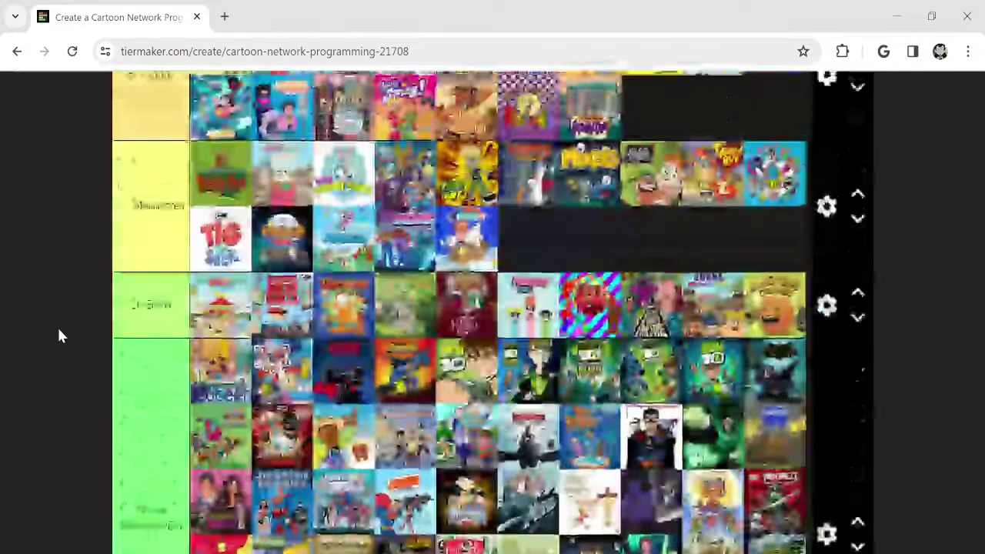
scroll(60, 335, "up", 10)
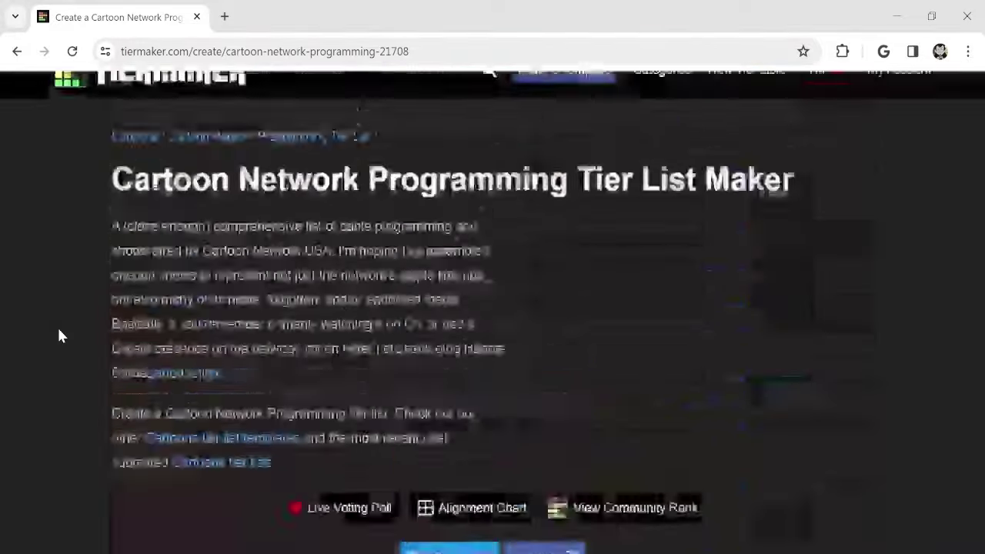
scroll(46, 308, "down", 10)
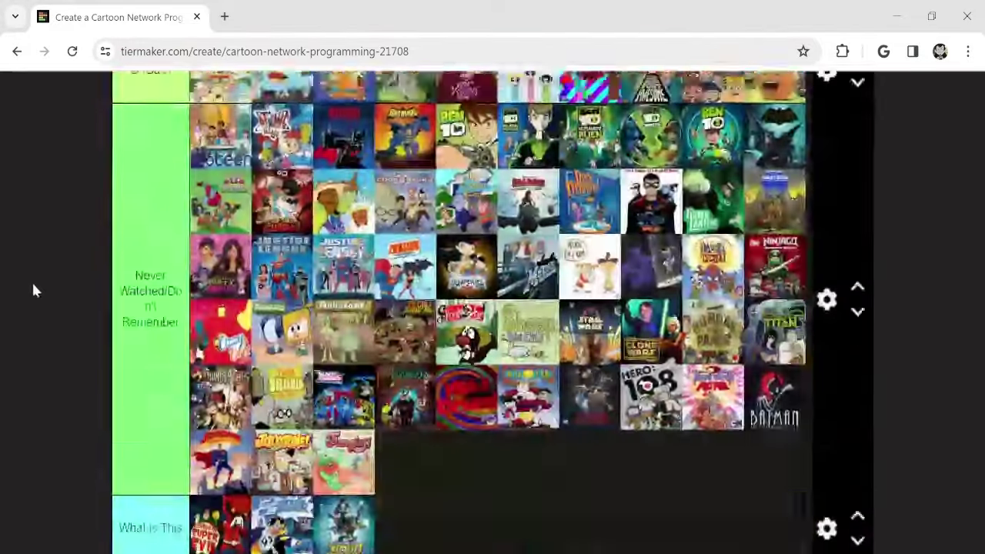
scroll(33, 300, "up", 5)
scroll(33, 342, "up", 4)
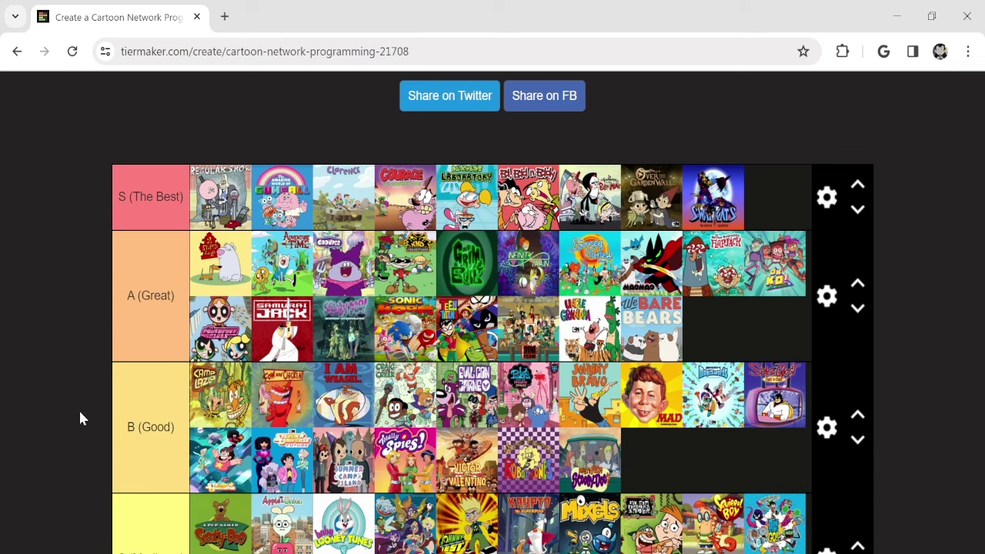
scroll(38, 238, "down", 1)
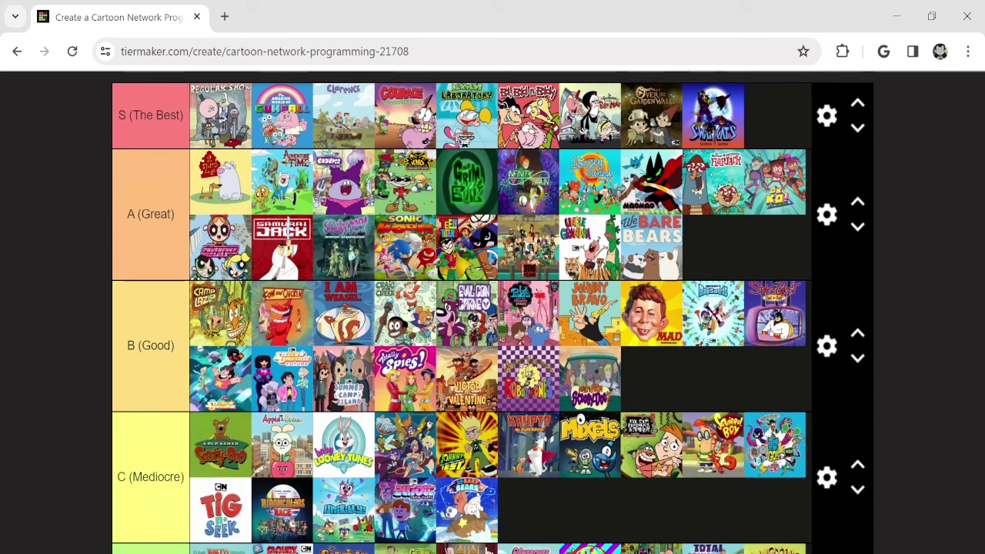